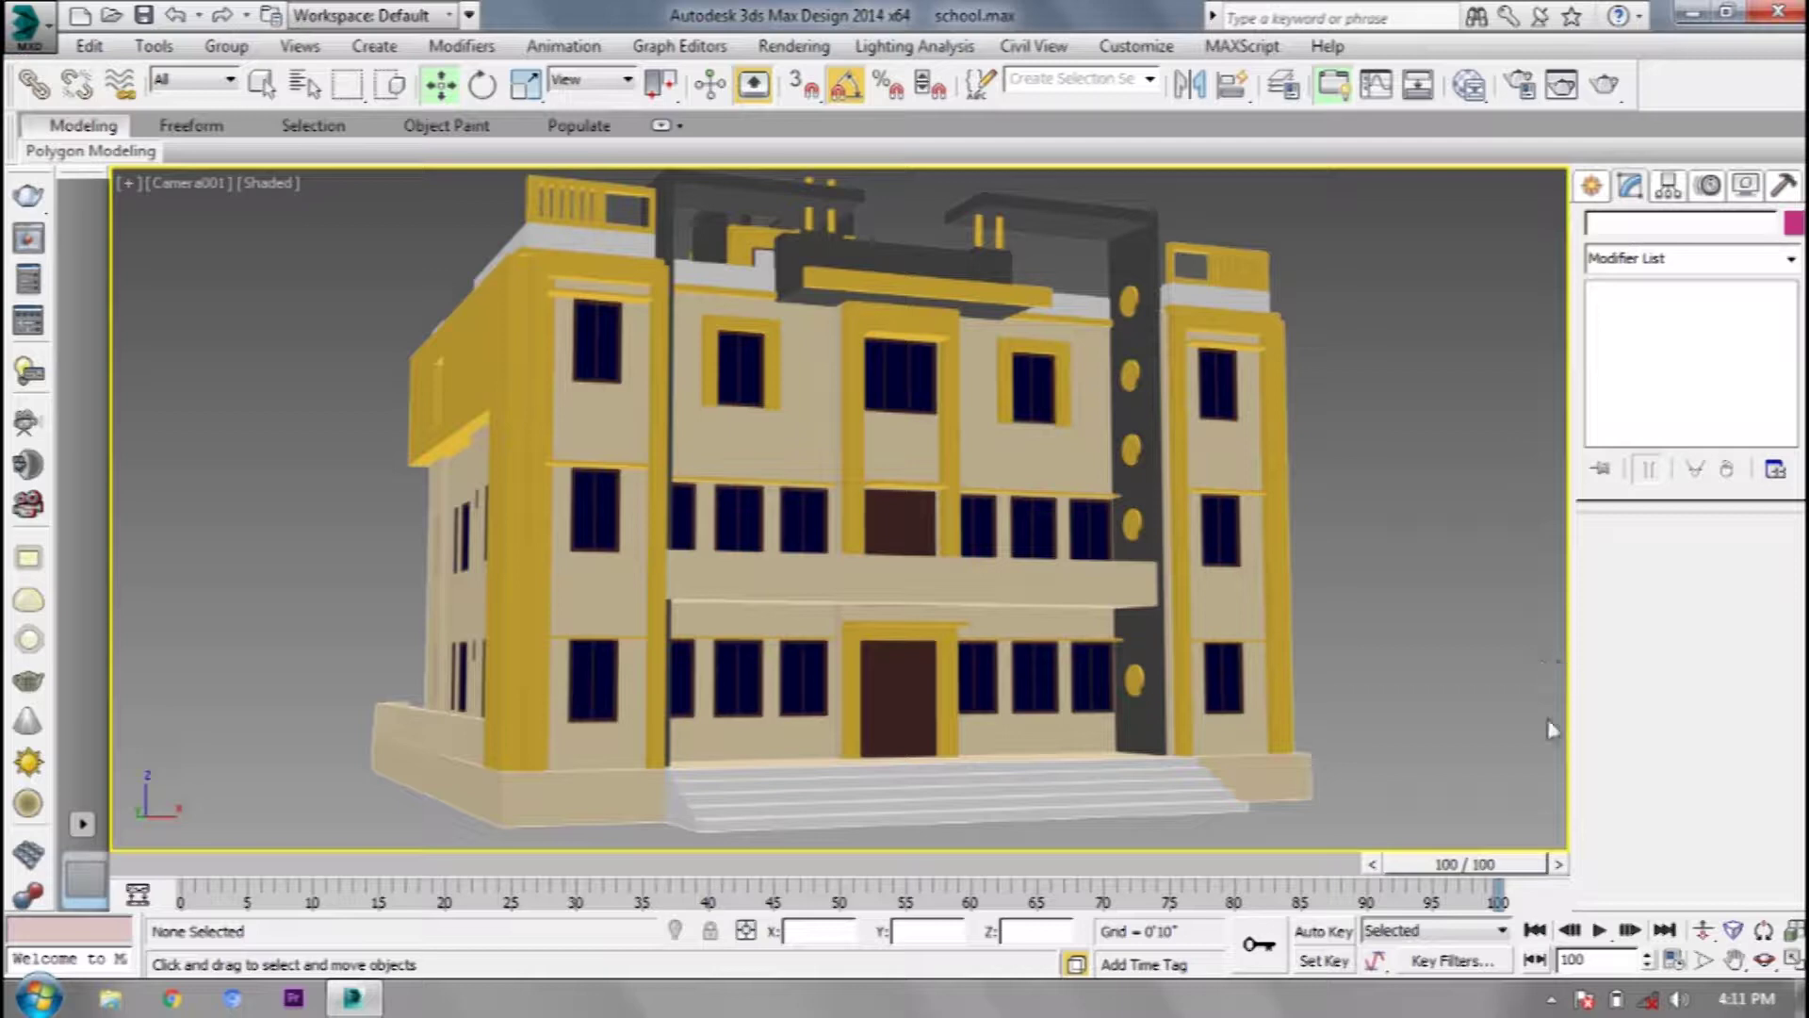
# Scrub the existing build-up animation and select the school building group
pyautogui.moveTo(1480, 864)
pyautogui.mouseDown()
pyautogui.moveTo(484, 859)
pyautogui.moveTo(580, 863)
pyautogui.mouseUp()
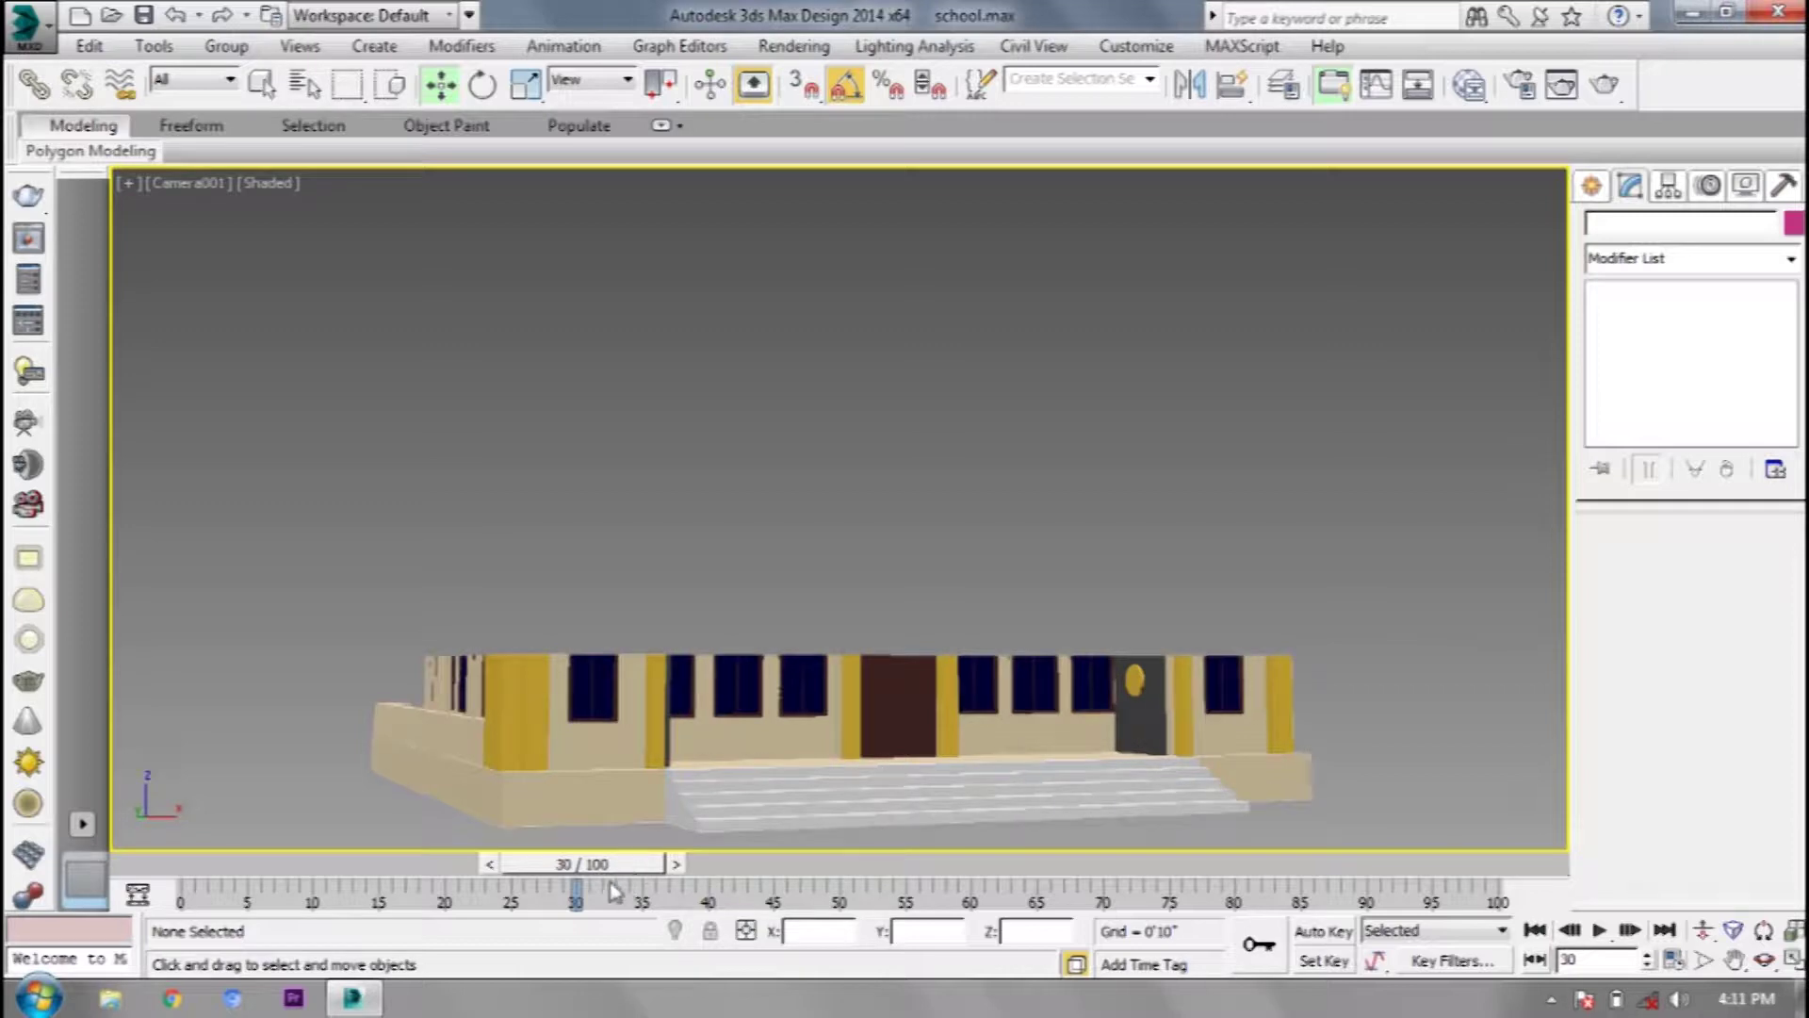
pyautogui.moveTo(613, 865)
pyautogui.mouseDown()
pyautogui.moveTo(670, 881)
pyautogui.moveTo(963, 849)
pyautogui.moveTo(1265, 846)
pyautogui.mouseUp()
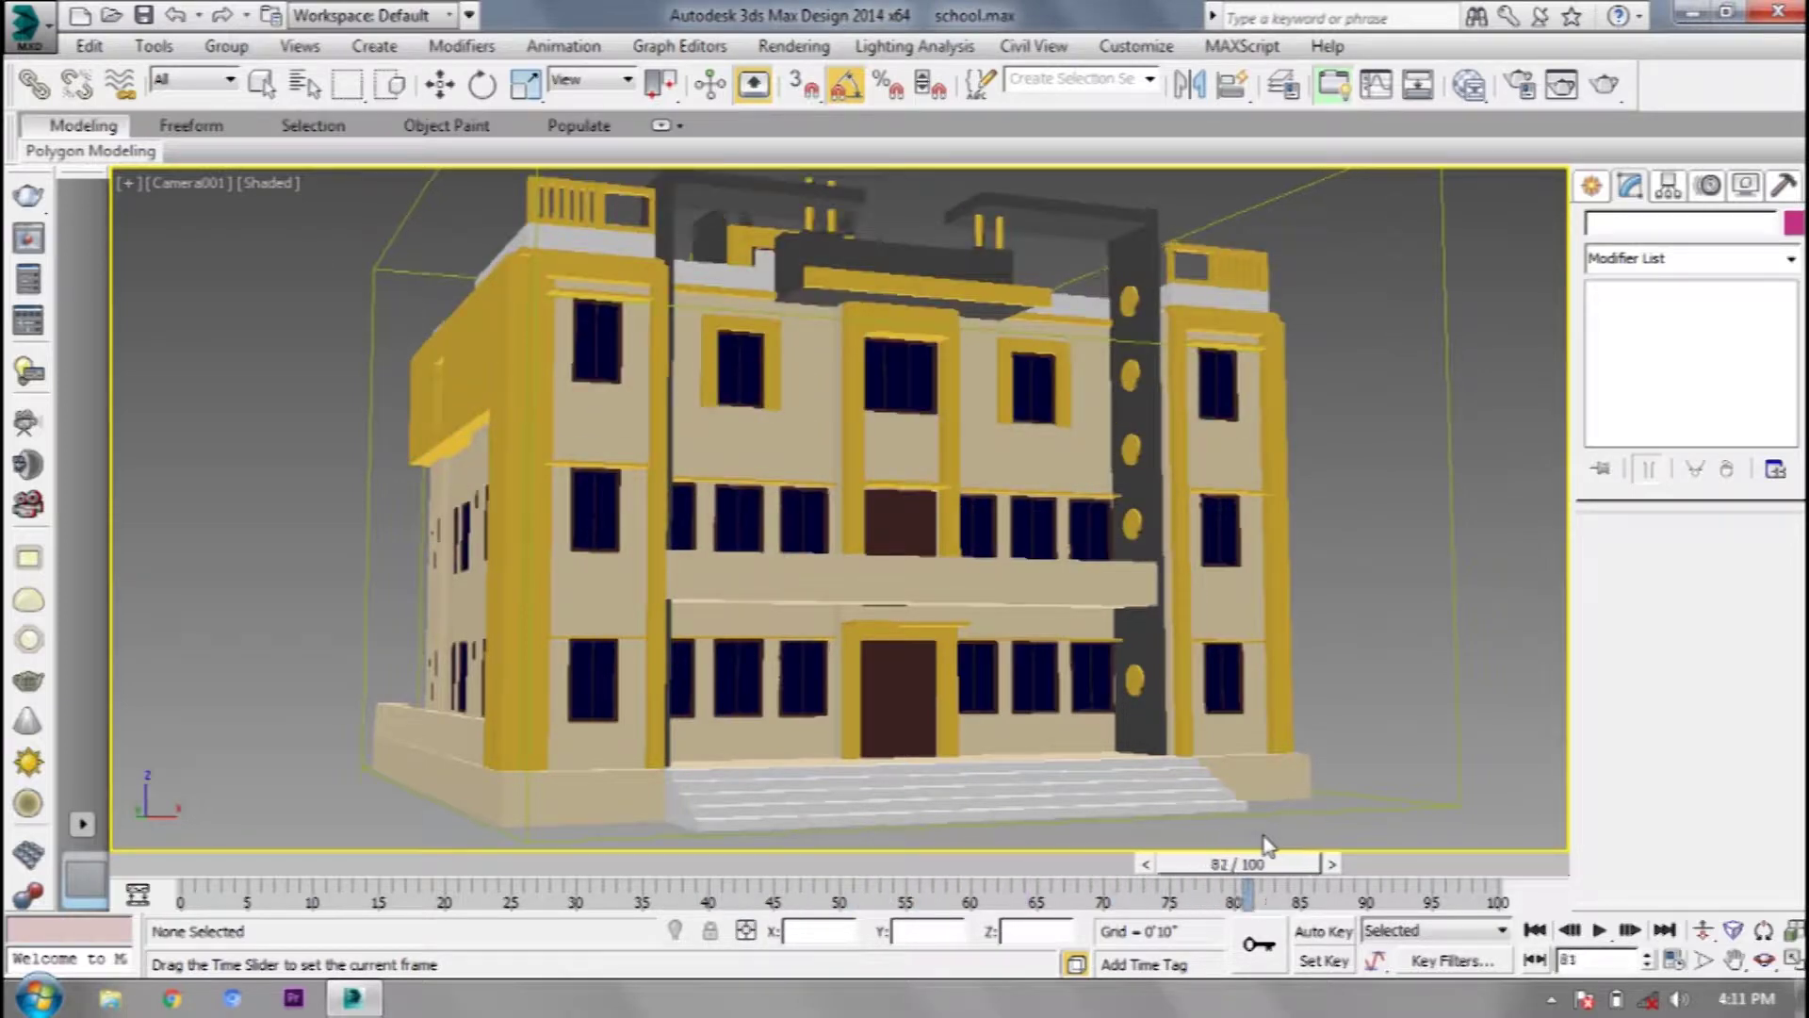
pyautogui.press('w')
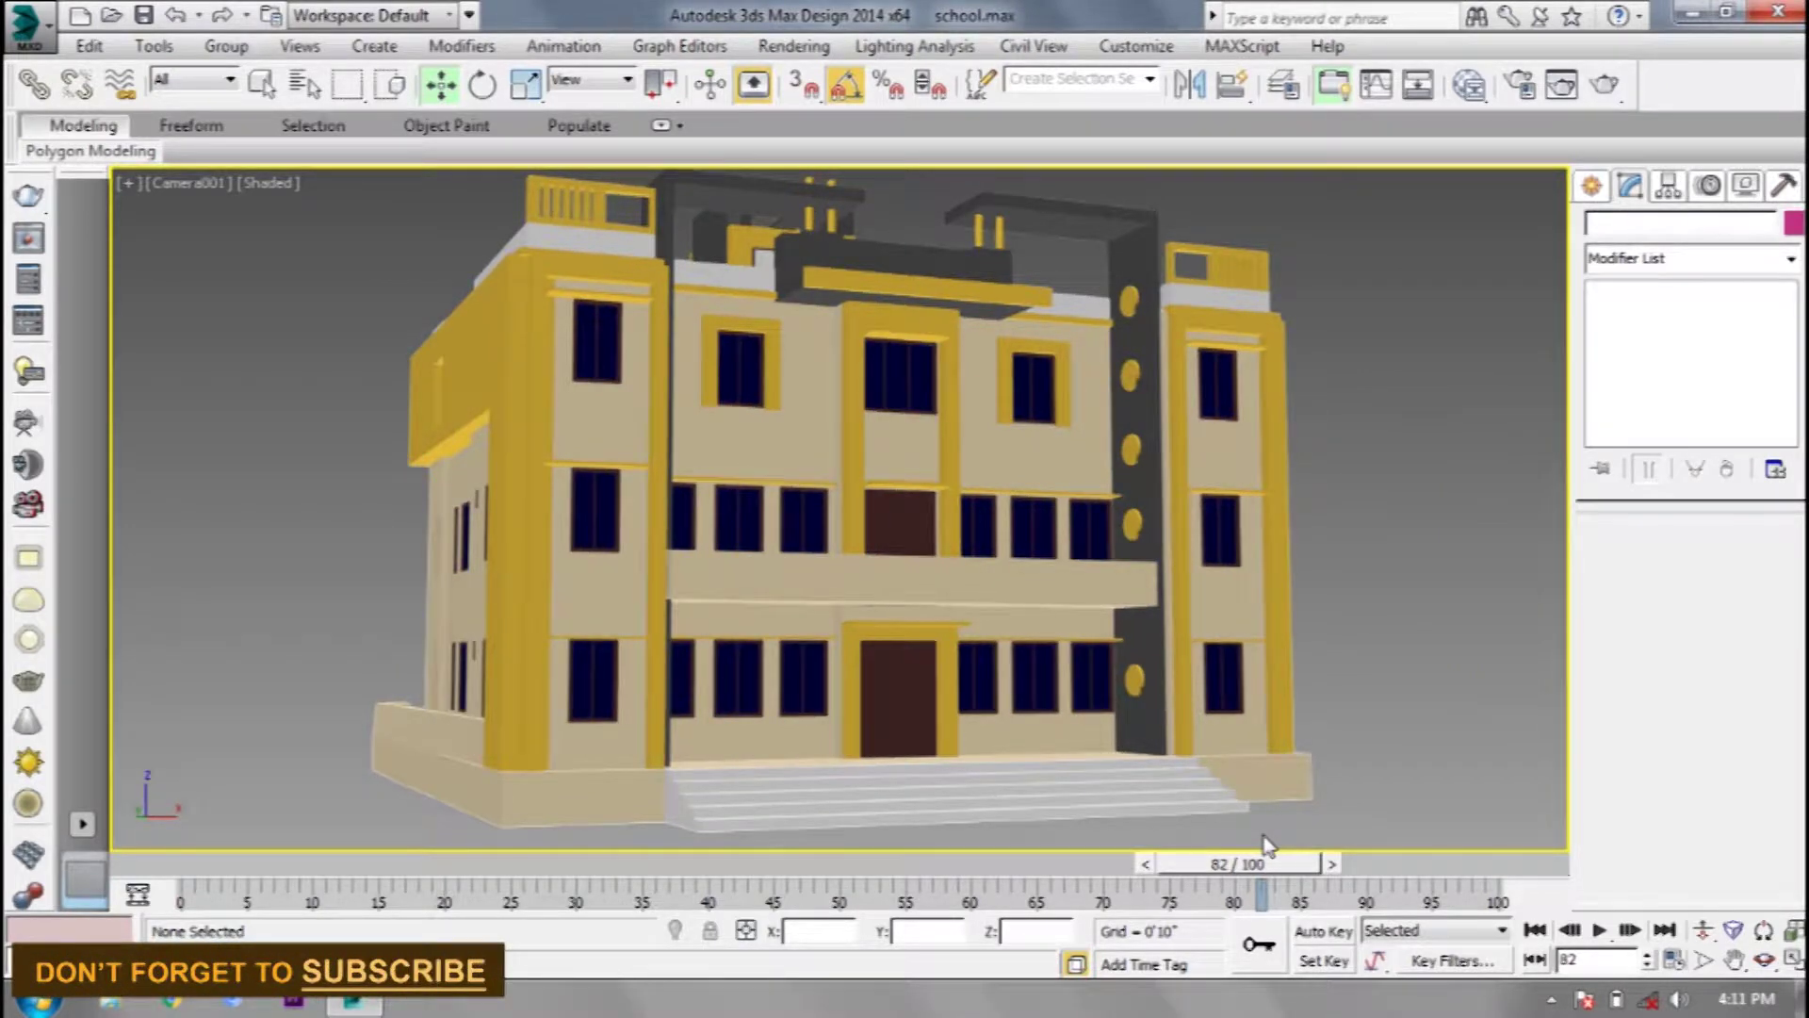
pyautogui.click(1063, 566)
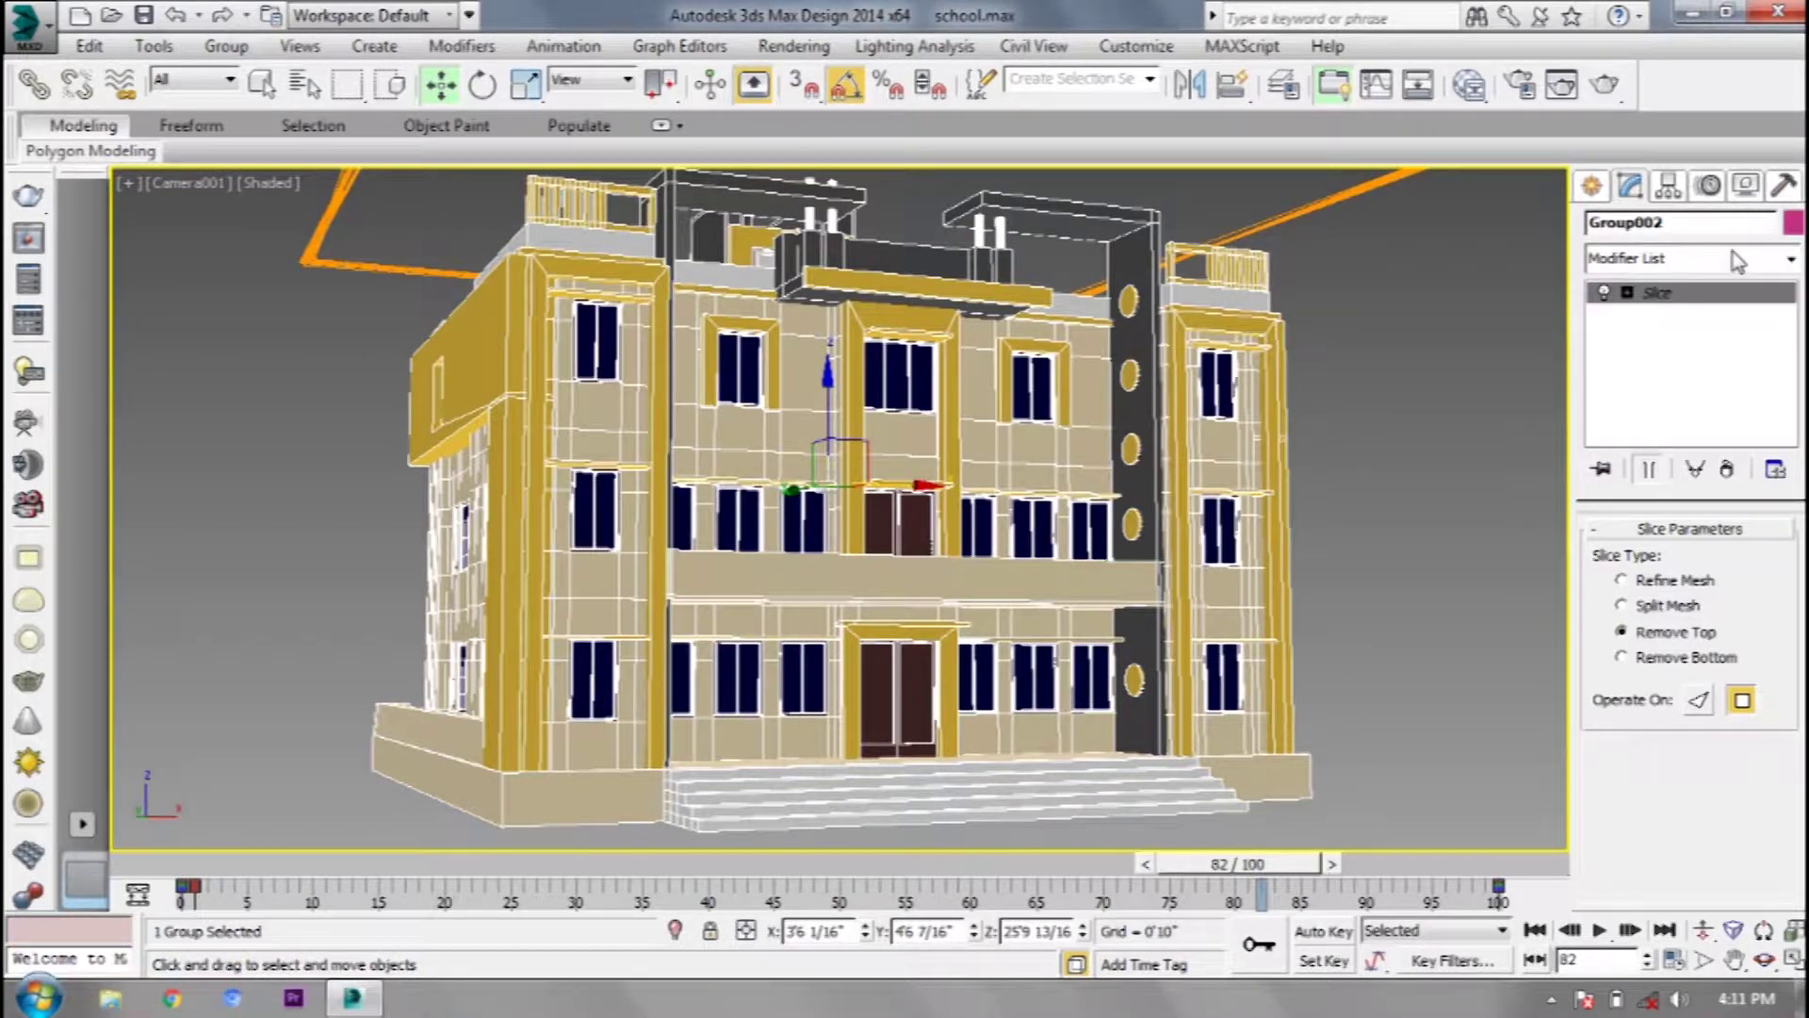
pyautogui.moveTo(1286, 865); pyautogui.dragTo(1263, 865)
pyautogui.moveTo(875, 855); pyautogui.dragTo(1731, 842)
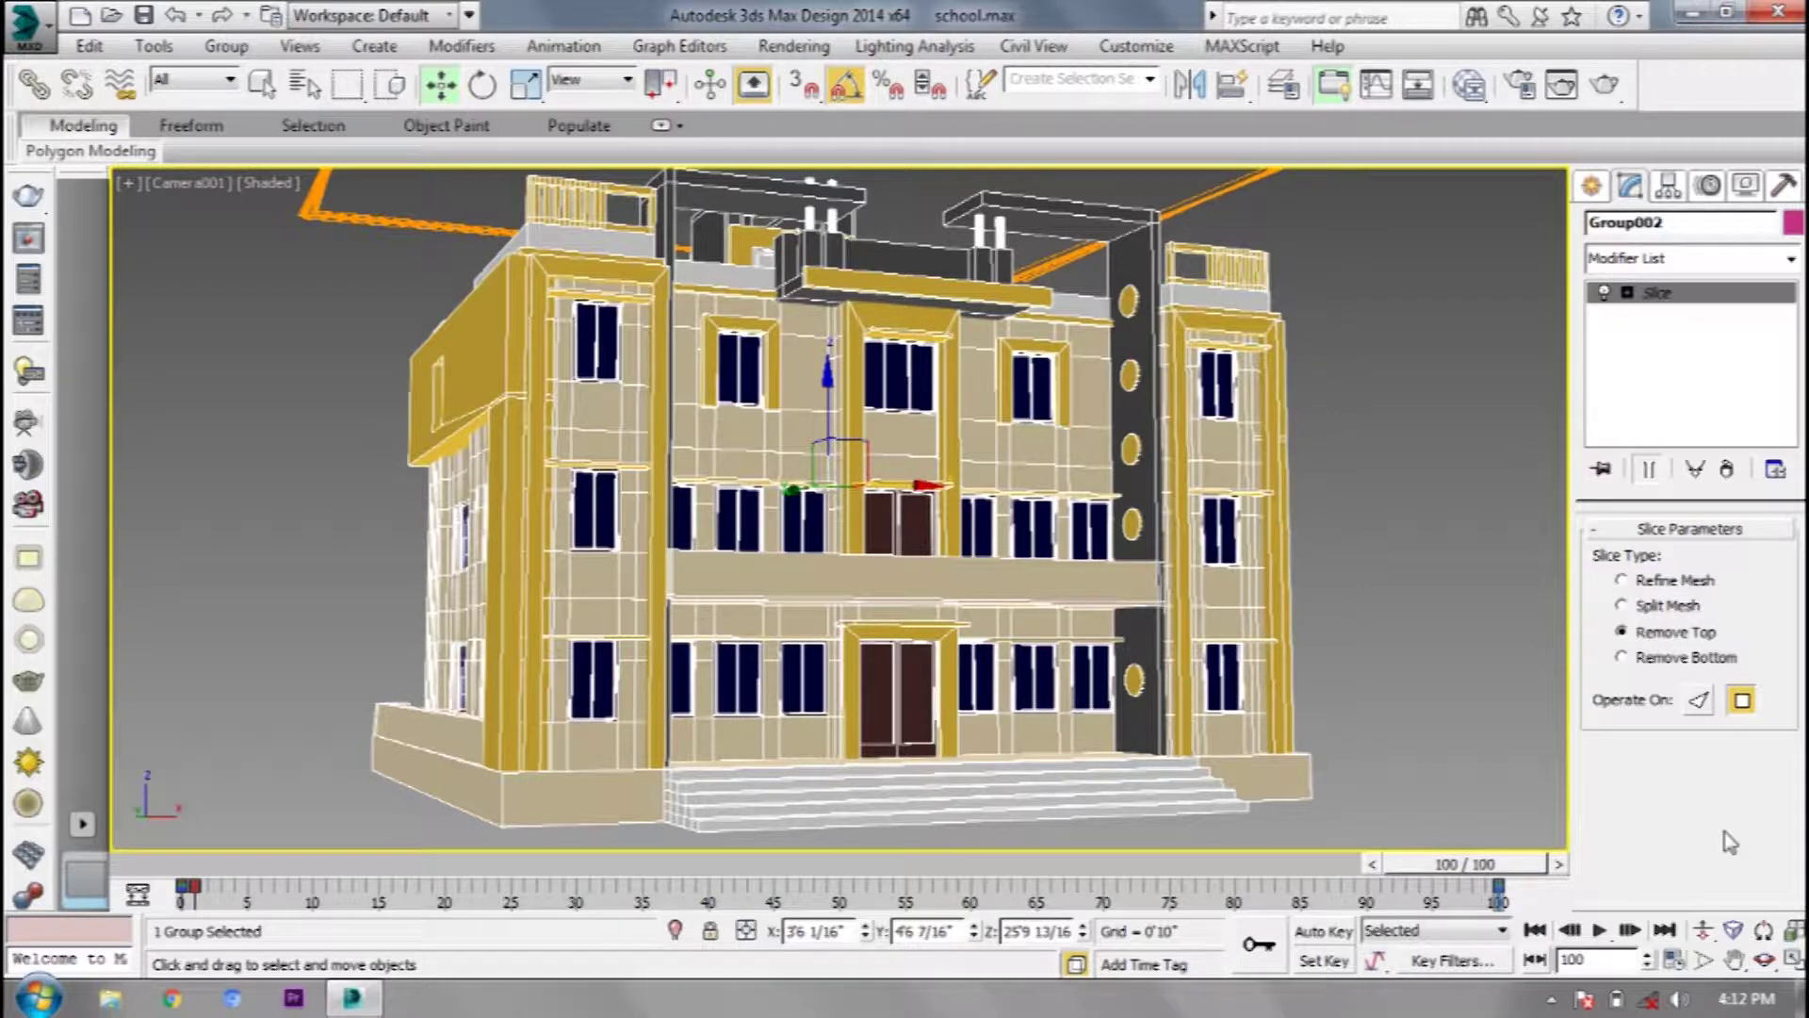
# Delete the existing Slice modifier from Group002, then deselect and reselect the group
pyautogui.rightClick(1658, 293)
pyautogui.click(1489, 335)
pyautogui.click(1329, 534)
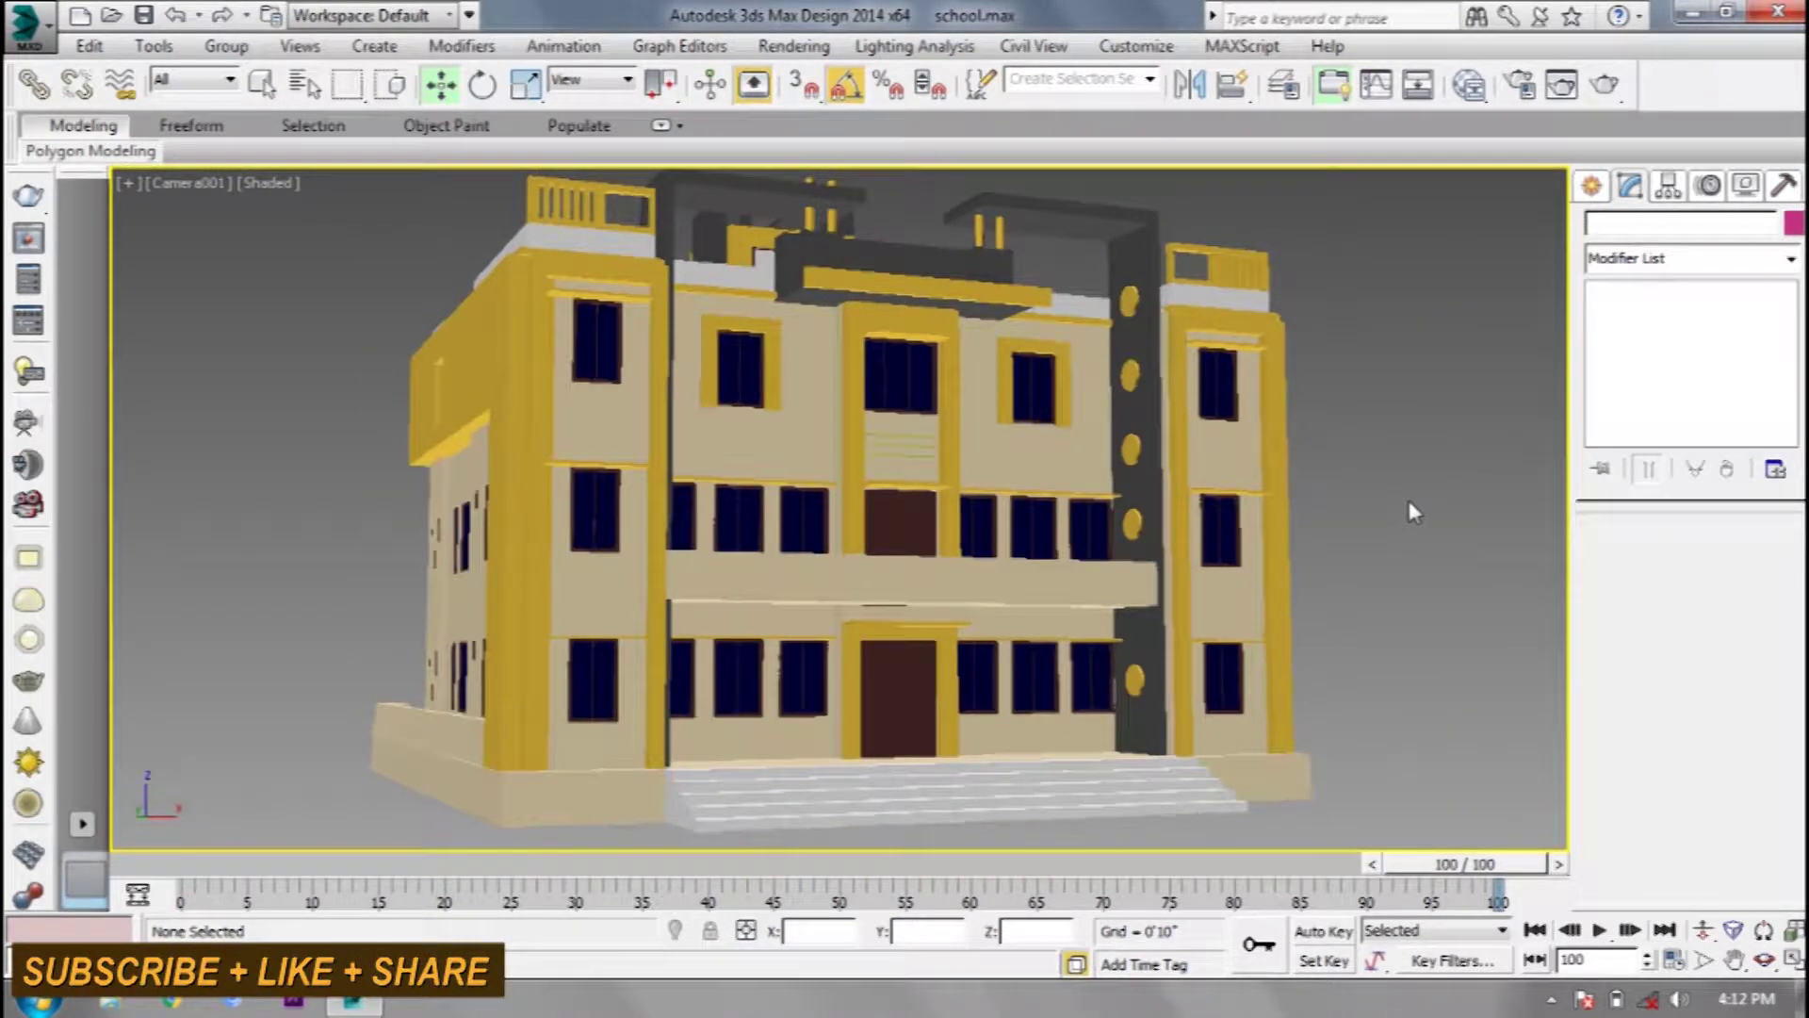
pyautogui.click(925, 524)
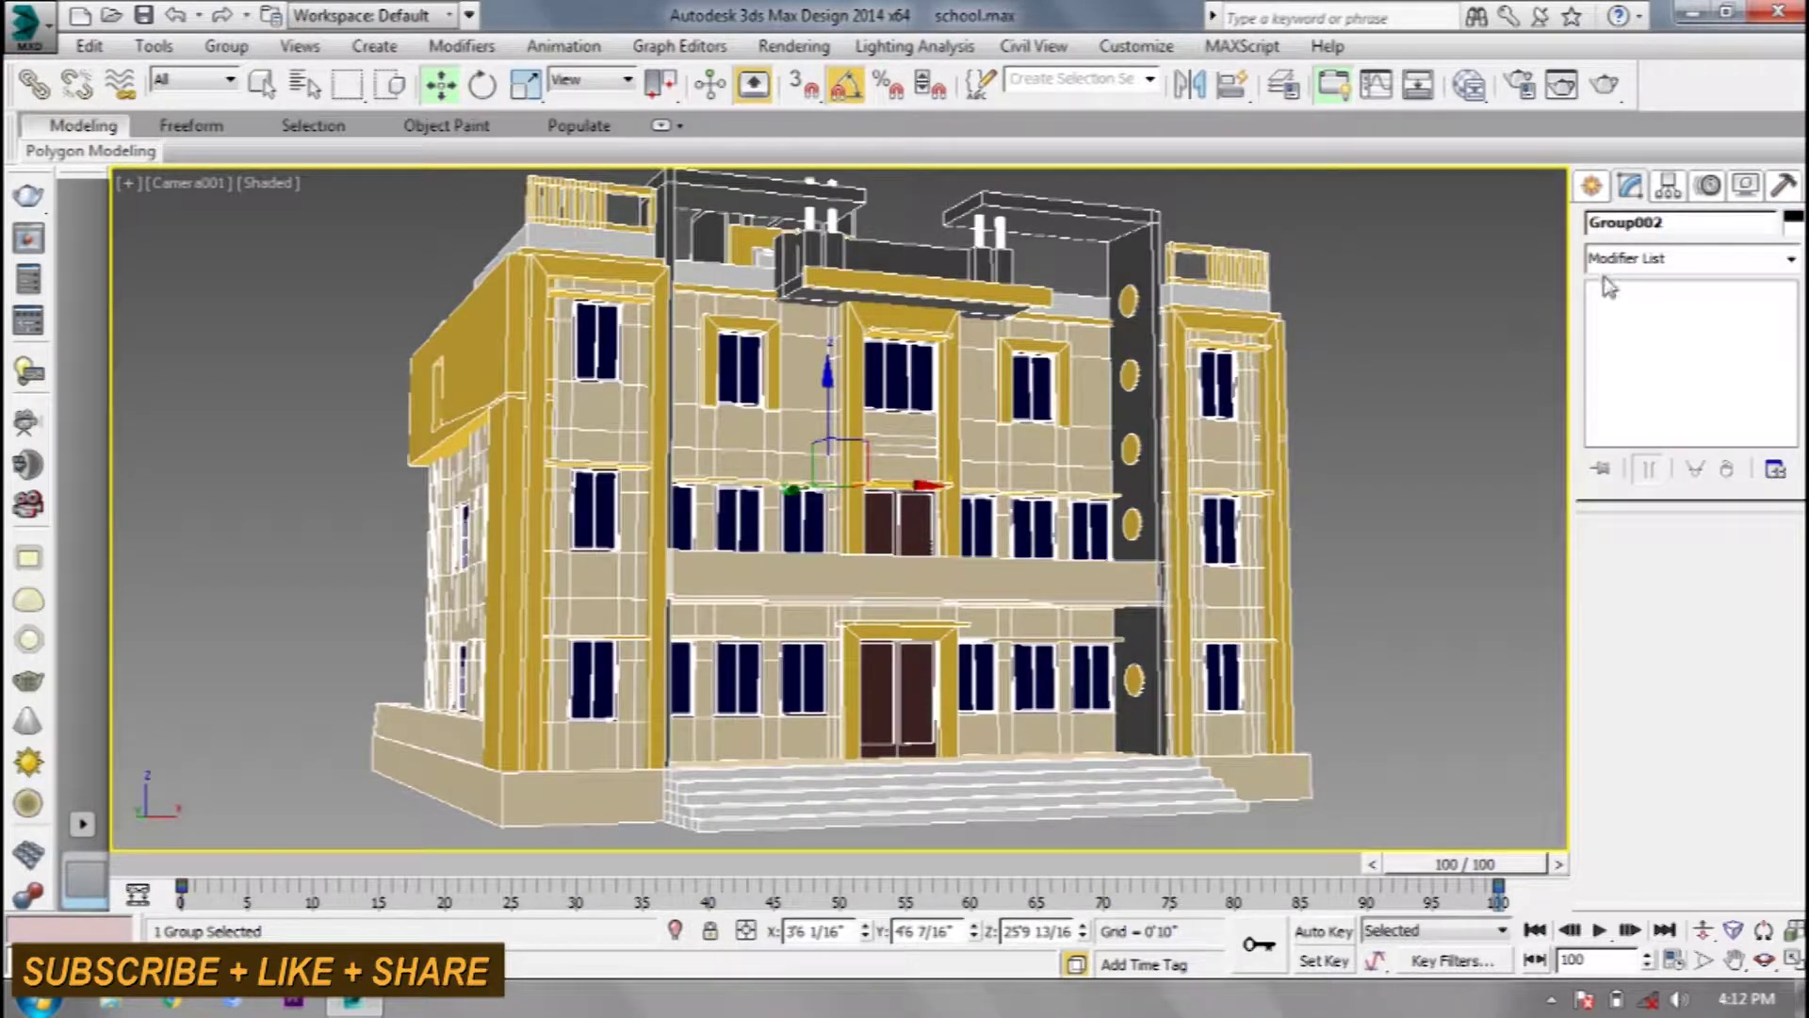
# Add a Slice modifier to the building group and go to frame 0
pyautogui.click(1649, 262)
pyautogui.scroll(-5, 1717, 276)
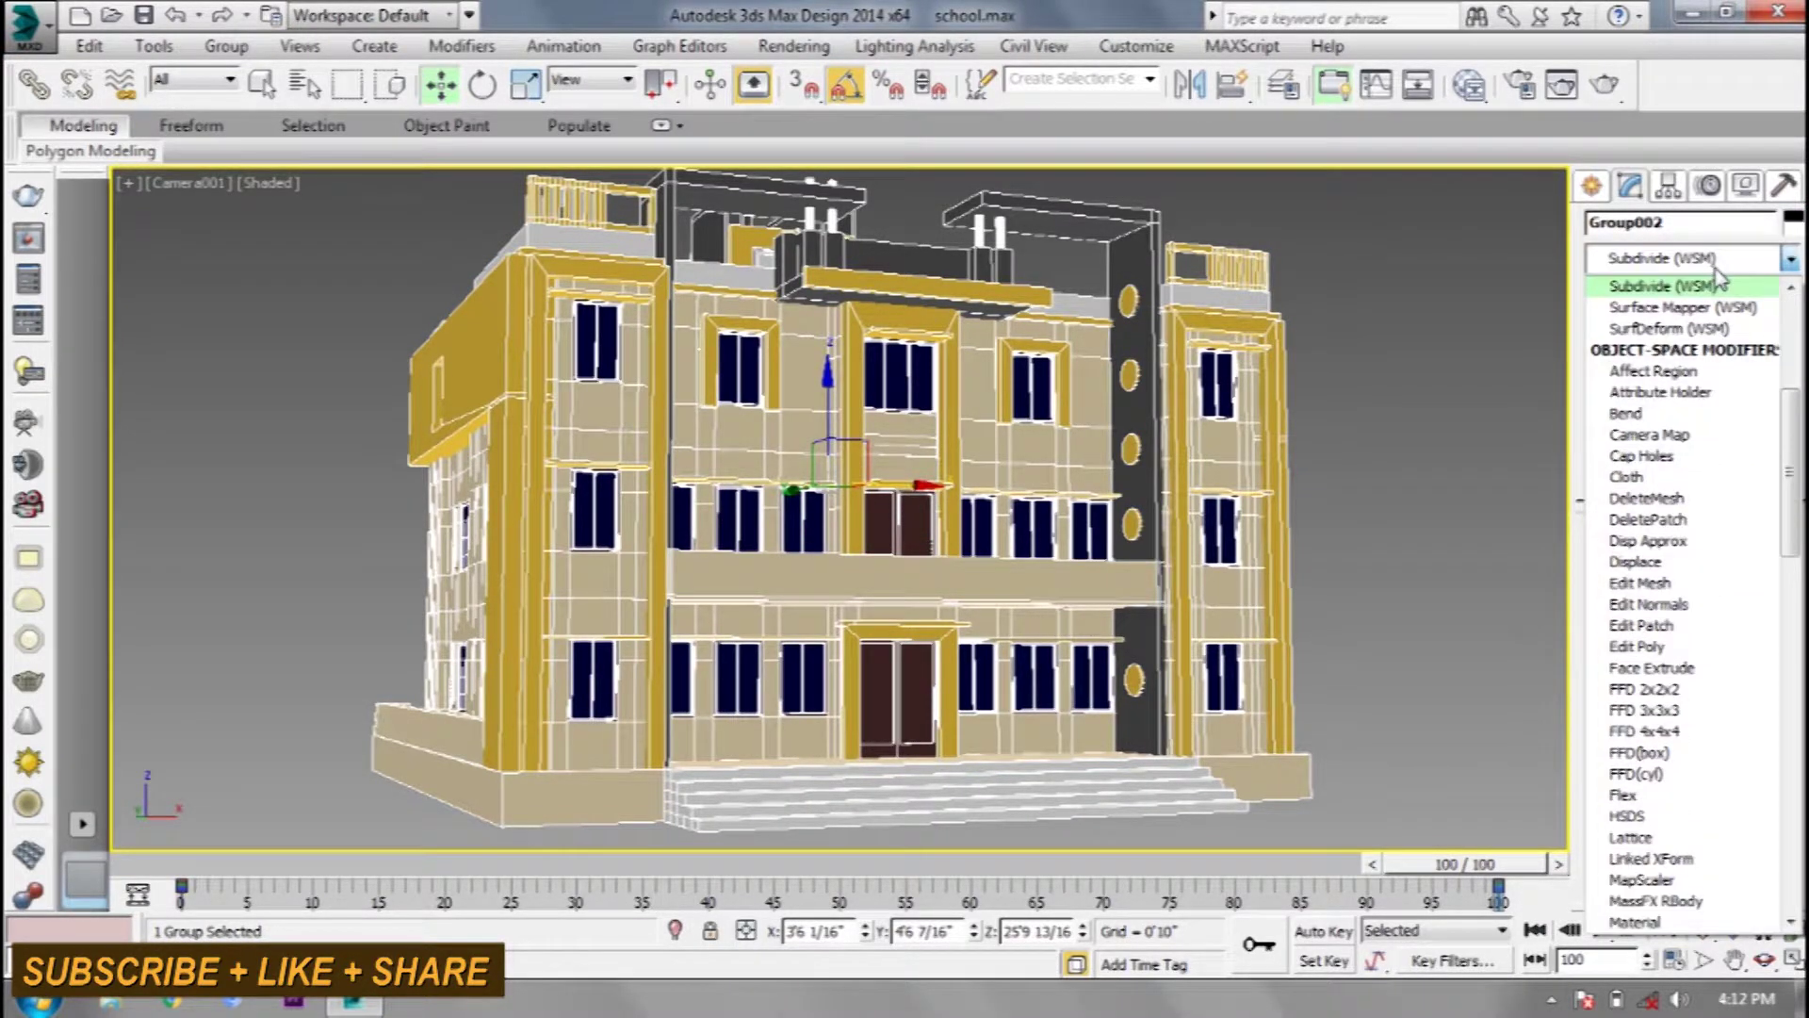
pyautogui.scroll(-10, 1717, 276)
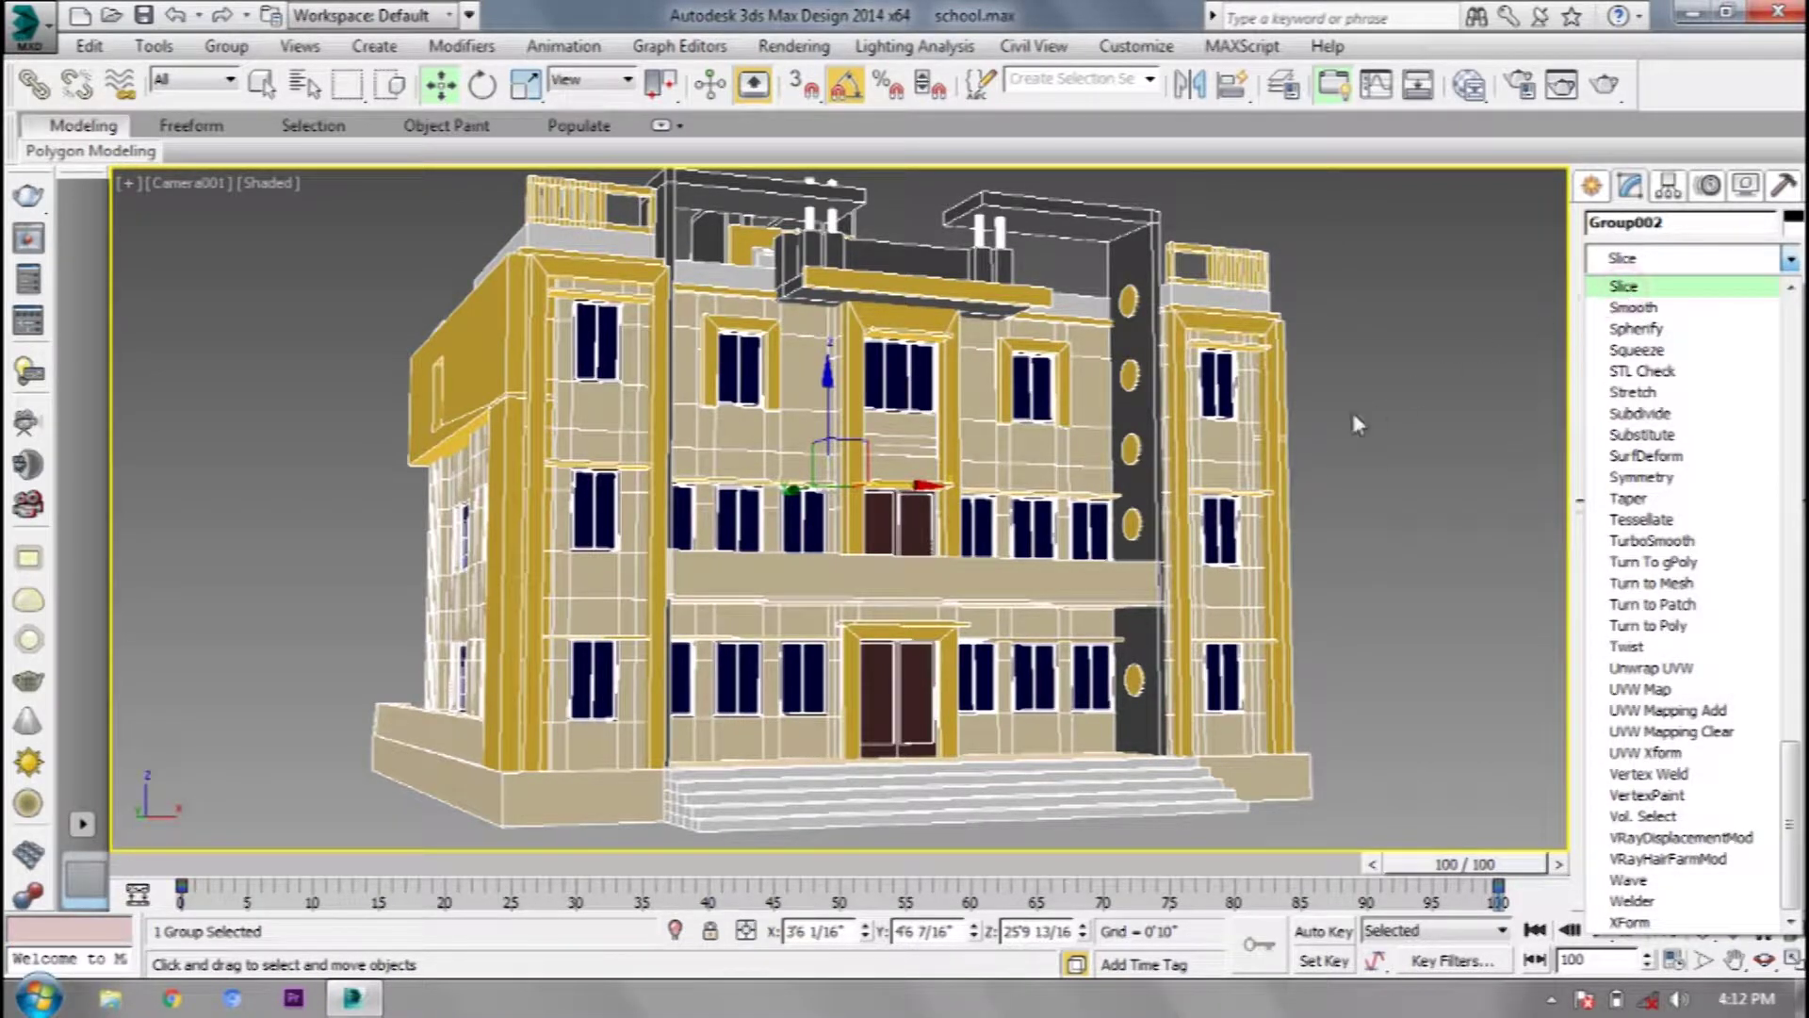
pyautogui.click(1645, 288)
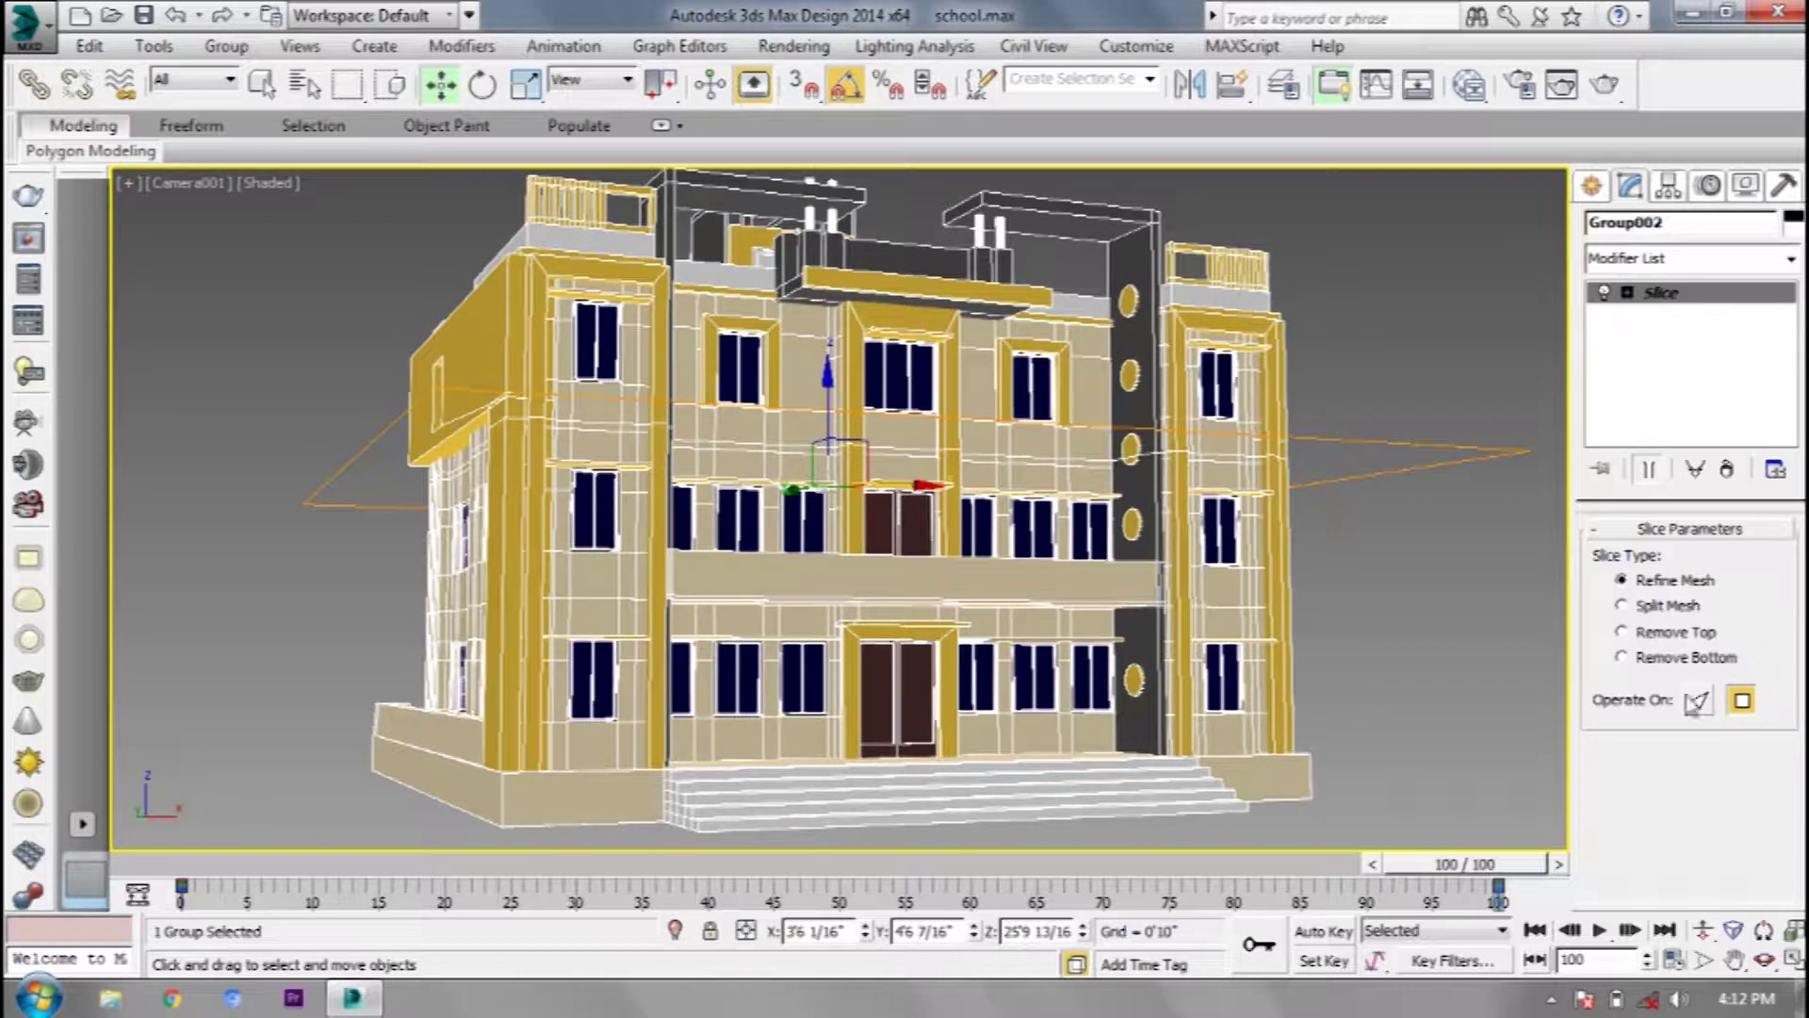
pyautogui.moveTo(1470, 864); pyautogui.dragTo(212, 865)
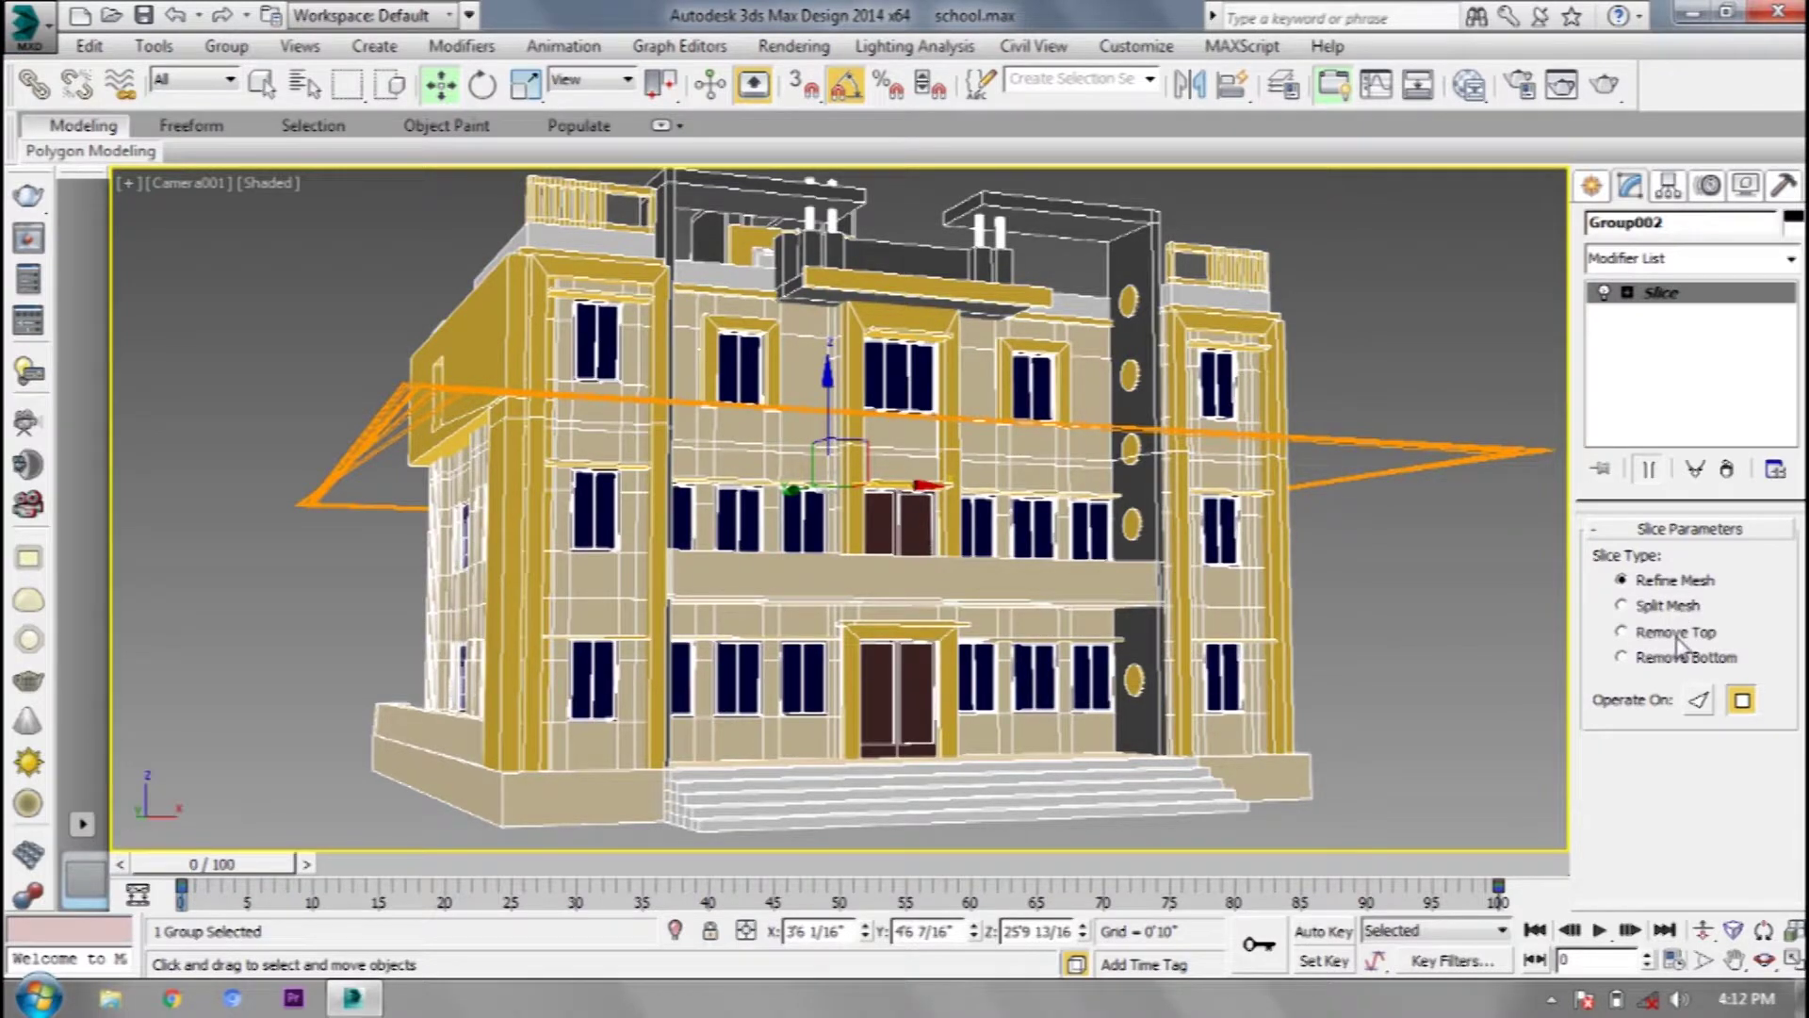
# Set the Slice Type to Remove Top and turn on Auto Key
pyautogui.click(1675, 633)
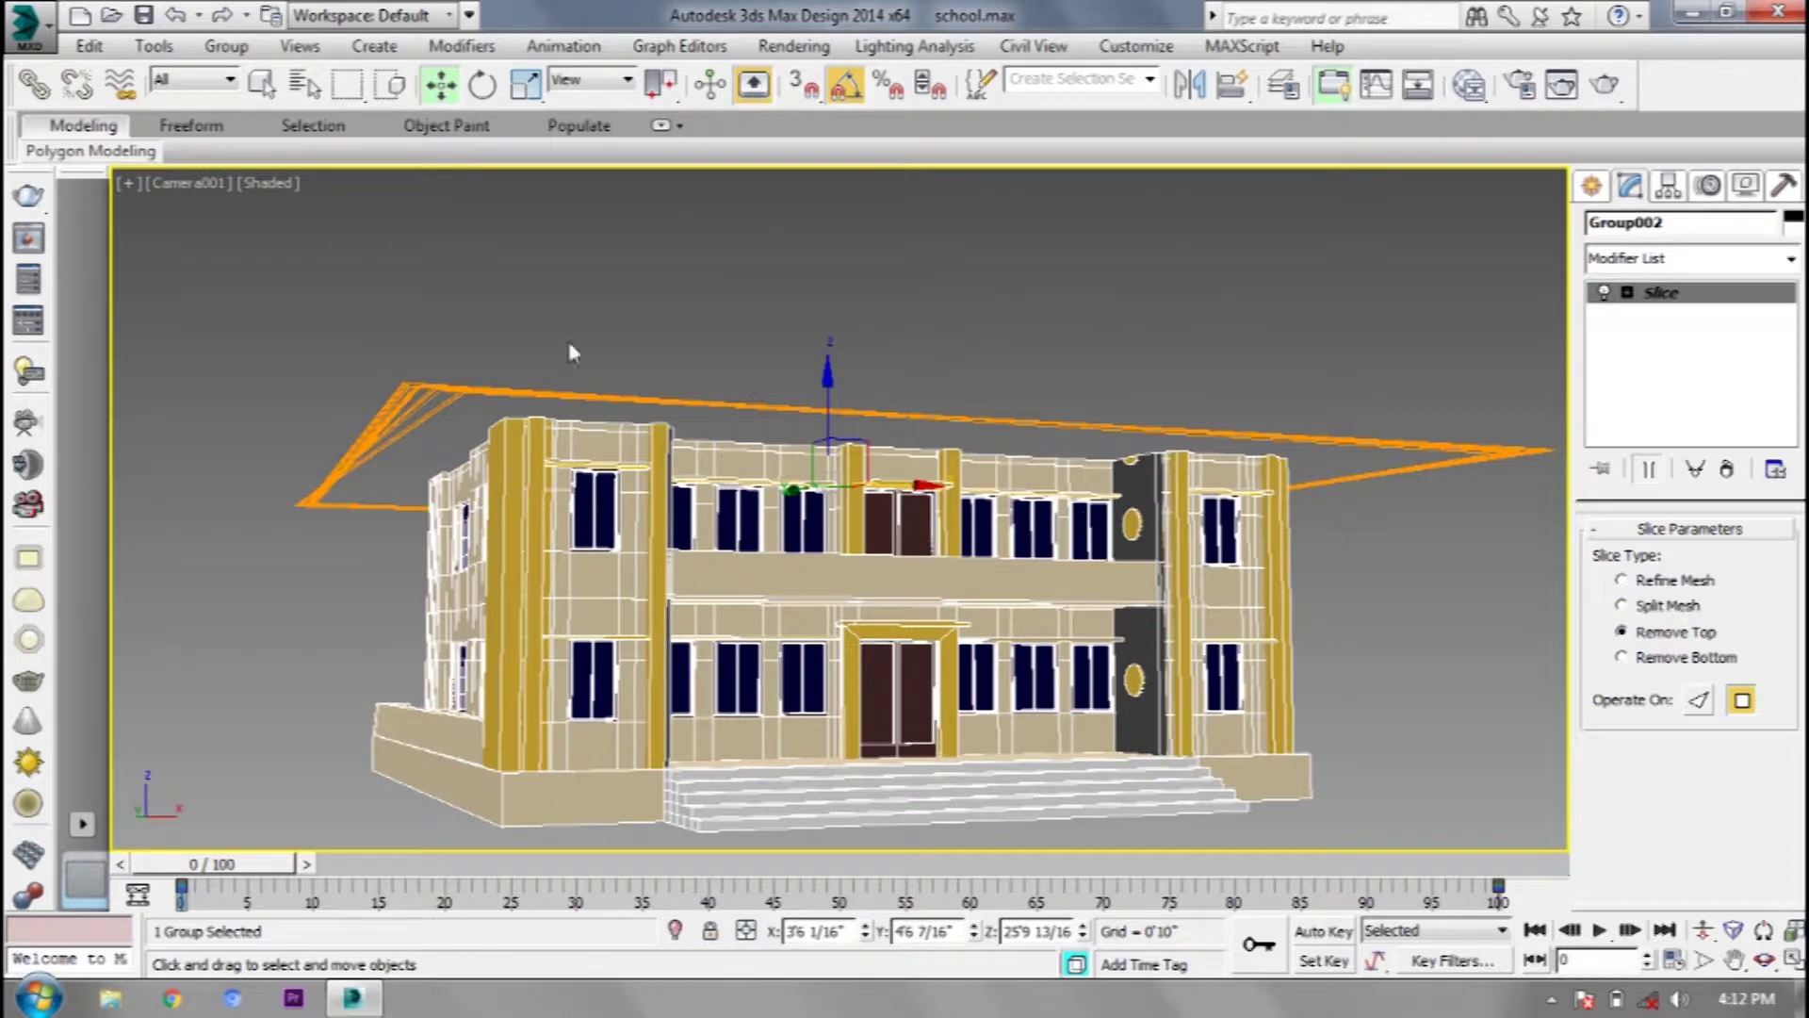
pyautogui.click(1682, 659)
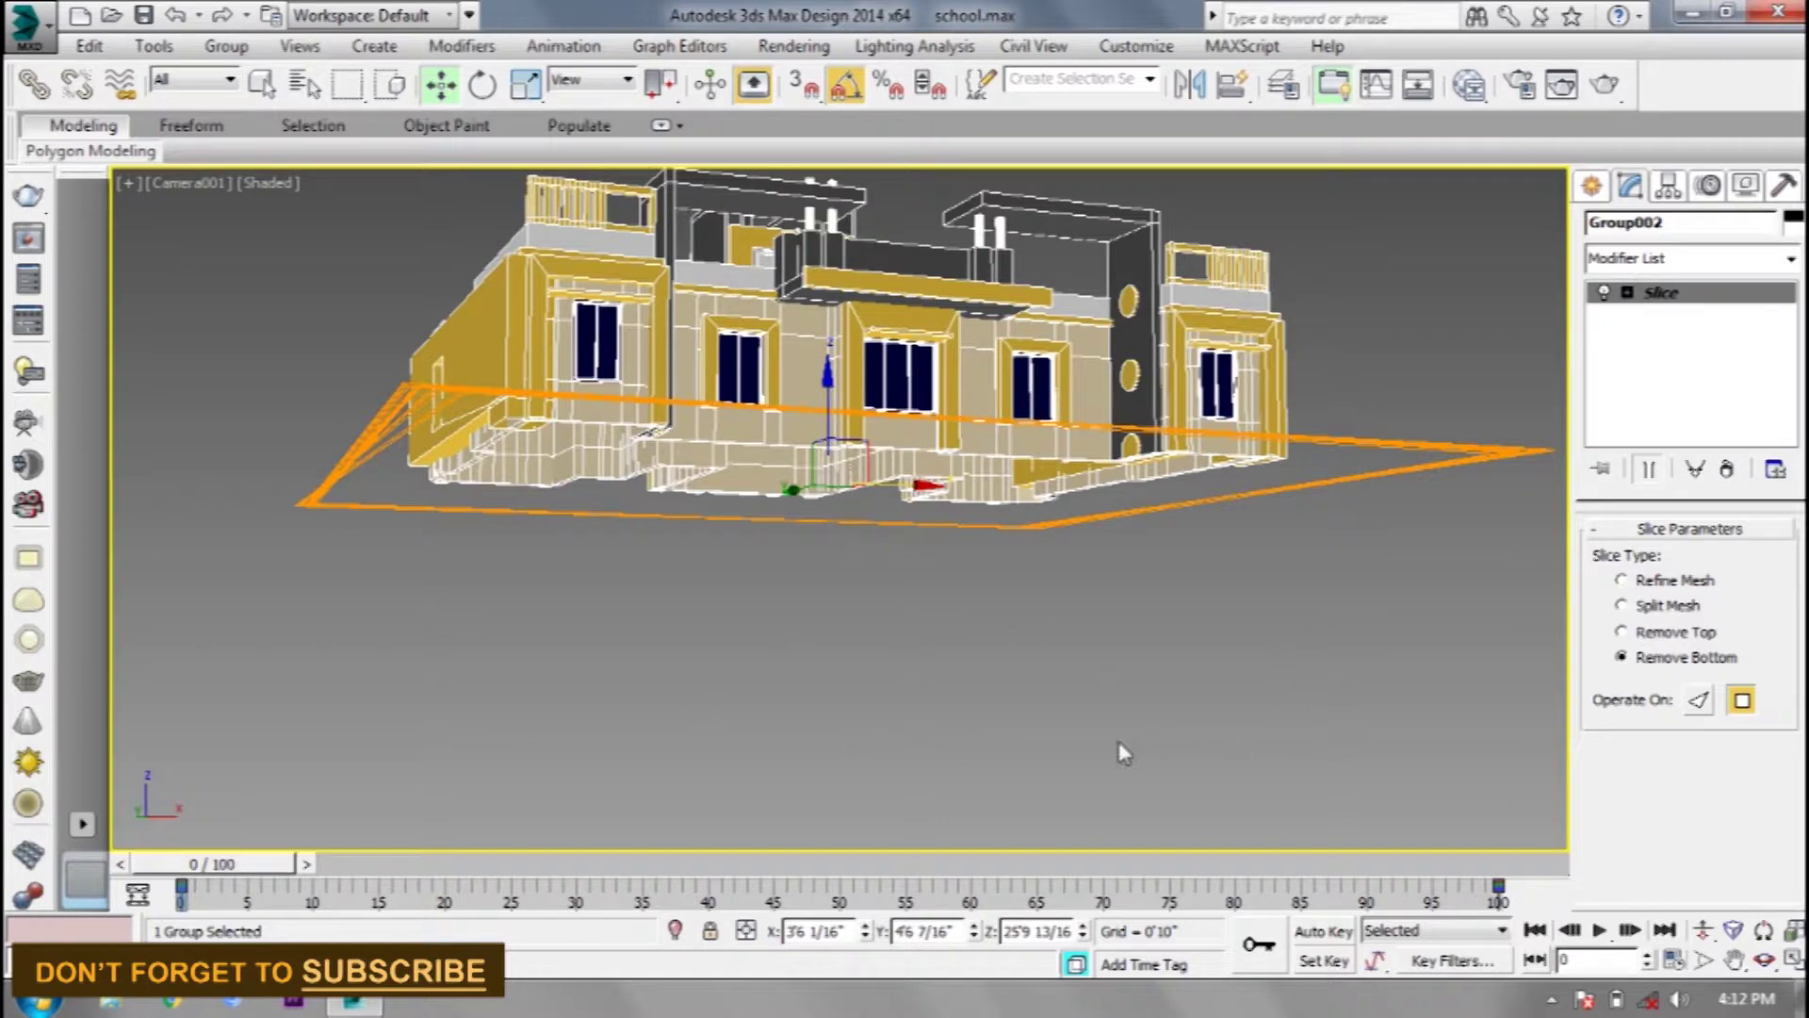
pyautogui.click(1698, 635)
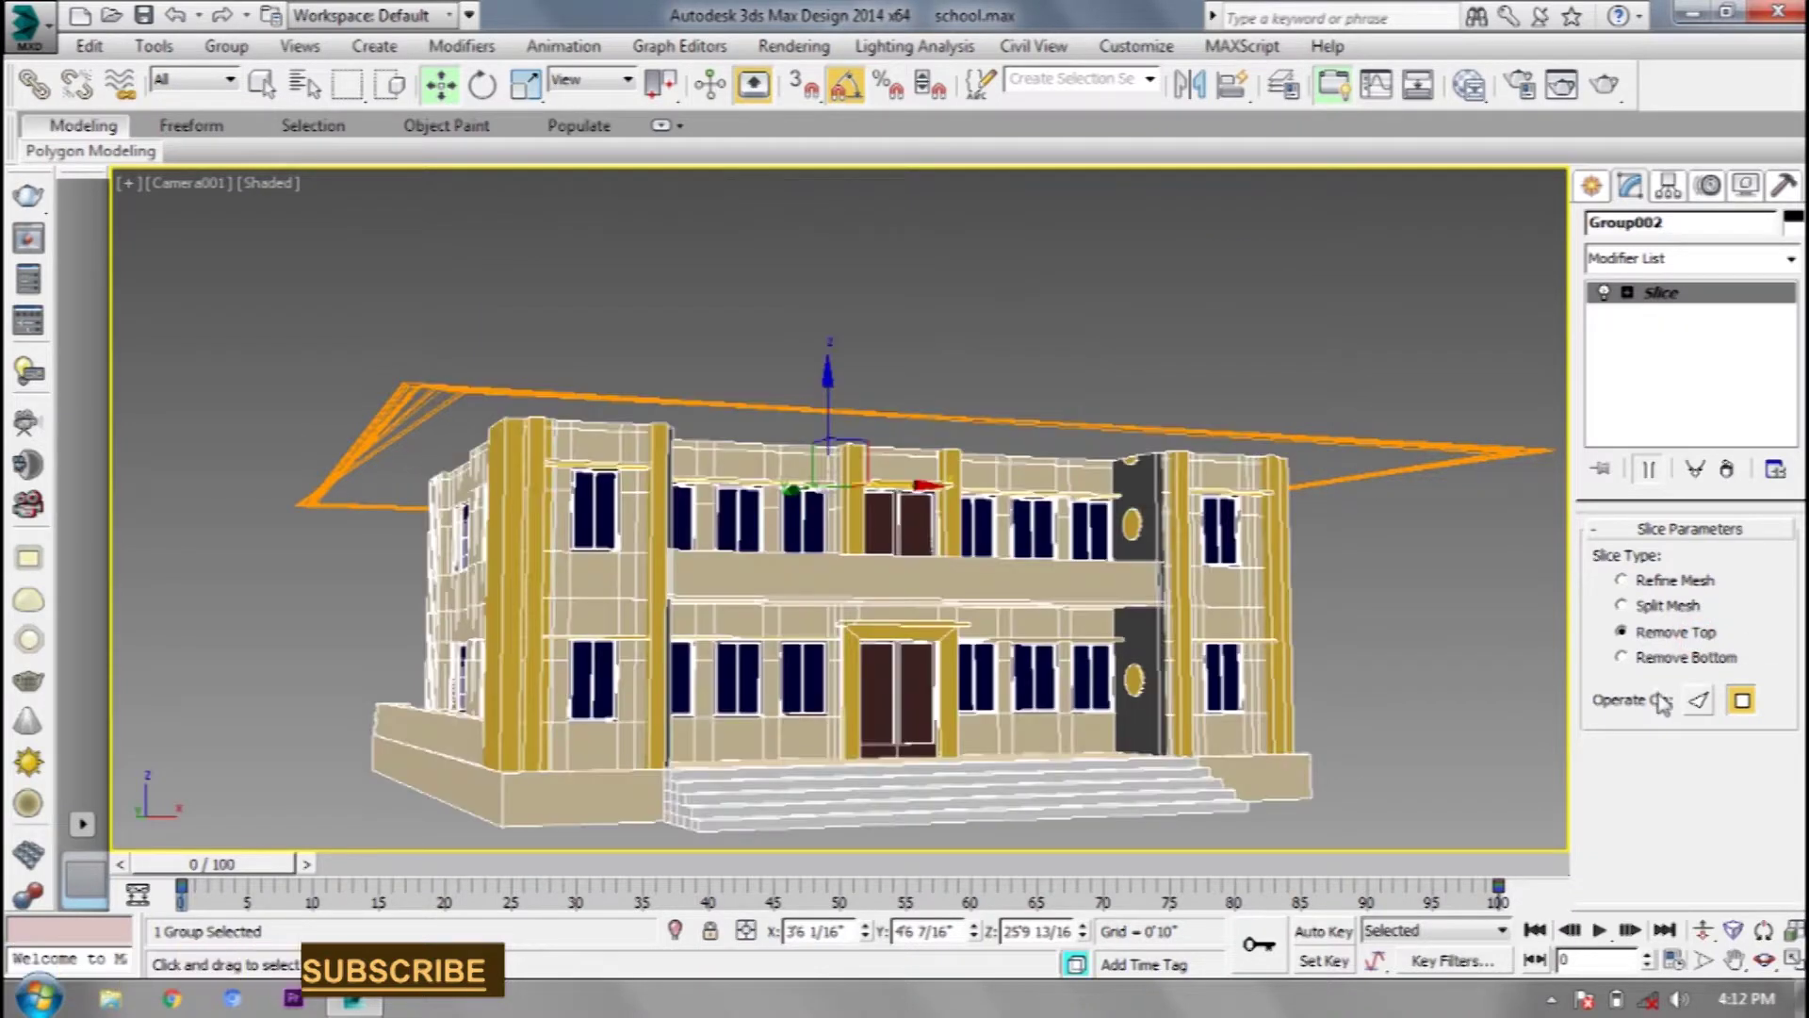
pyautogui.click(1344, 933)
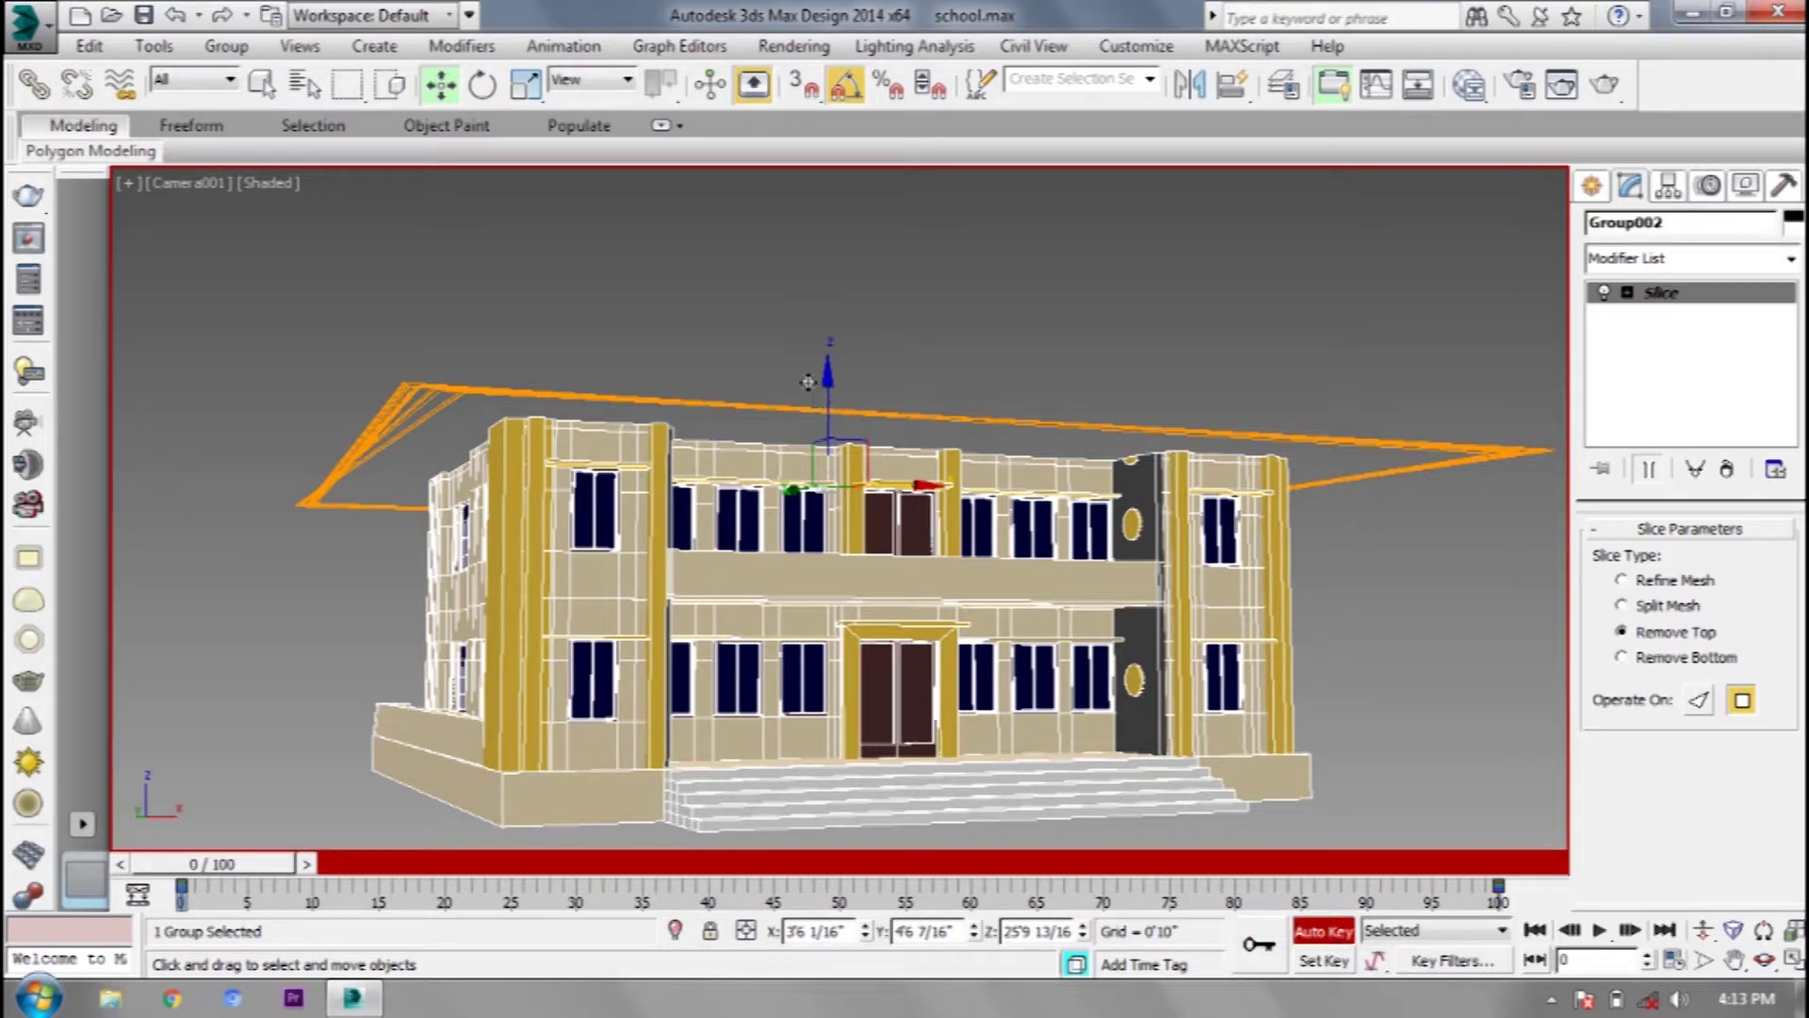
# At frame 0, move the slice plane below the whole building
pyautogui.moveTo(822, 392); pyautogui.dragTo(858, 594)
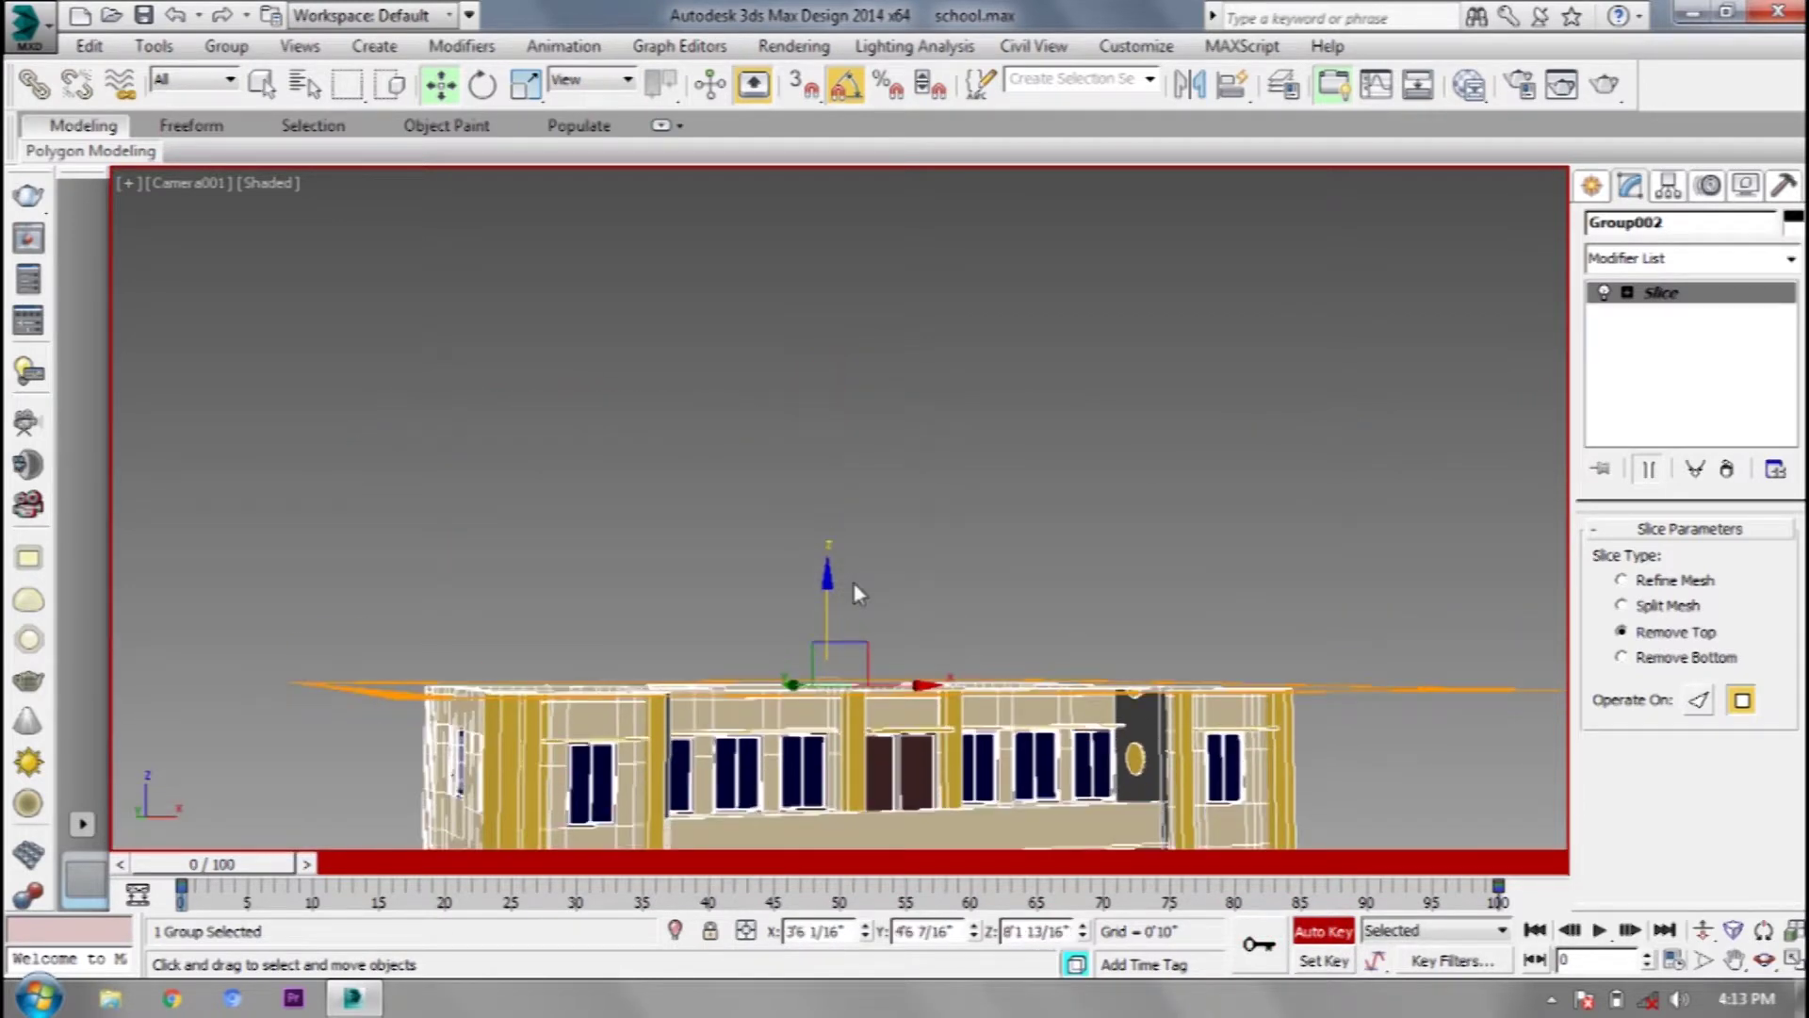
pyautogui.hotkey('ctrl', 'z')
pyautogui.click(1662, 294)
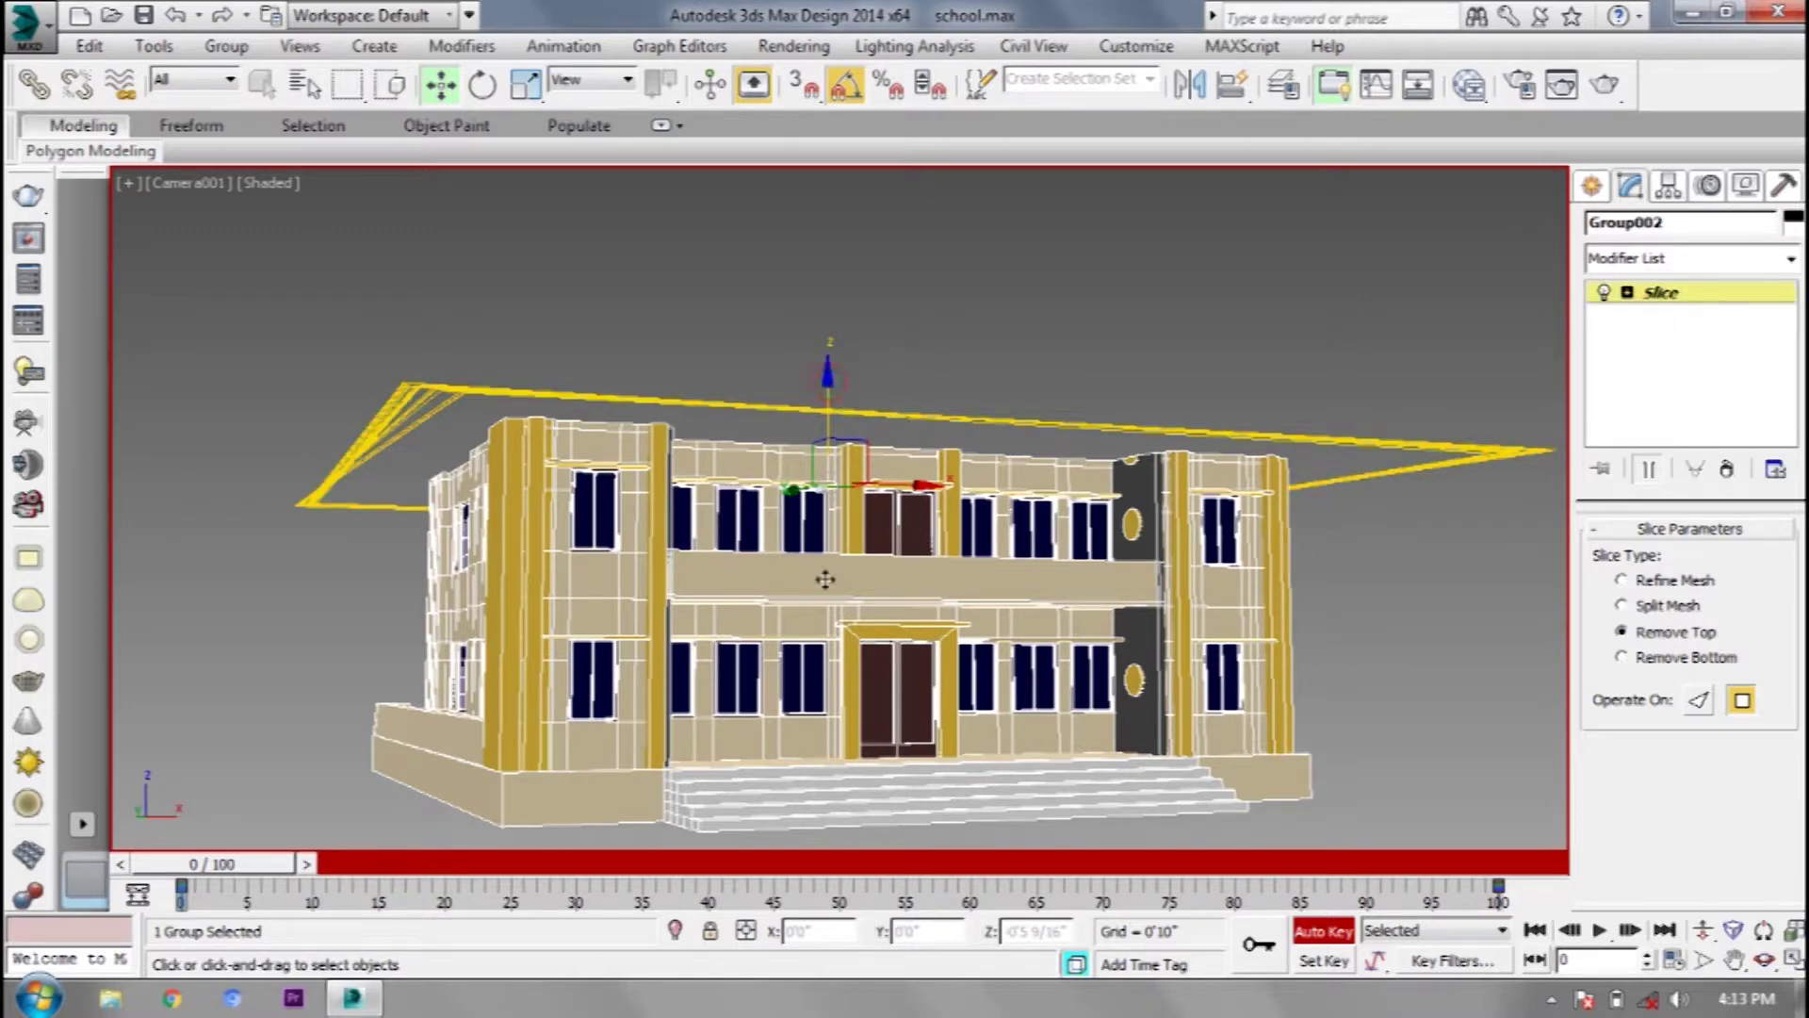
pyautogui.moveTo(830, 384); pyautogui.dragTo(827, 753)
# At frame 100, raise the slice plane above the roof, then preview a mid frame
pyautogui.moveTo(212, 864); pyautogui.dragTo(1465, 864)
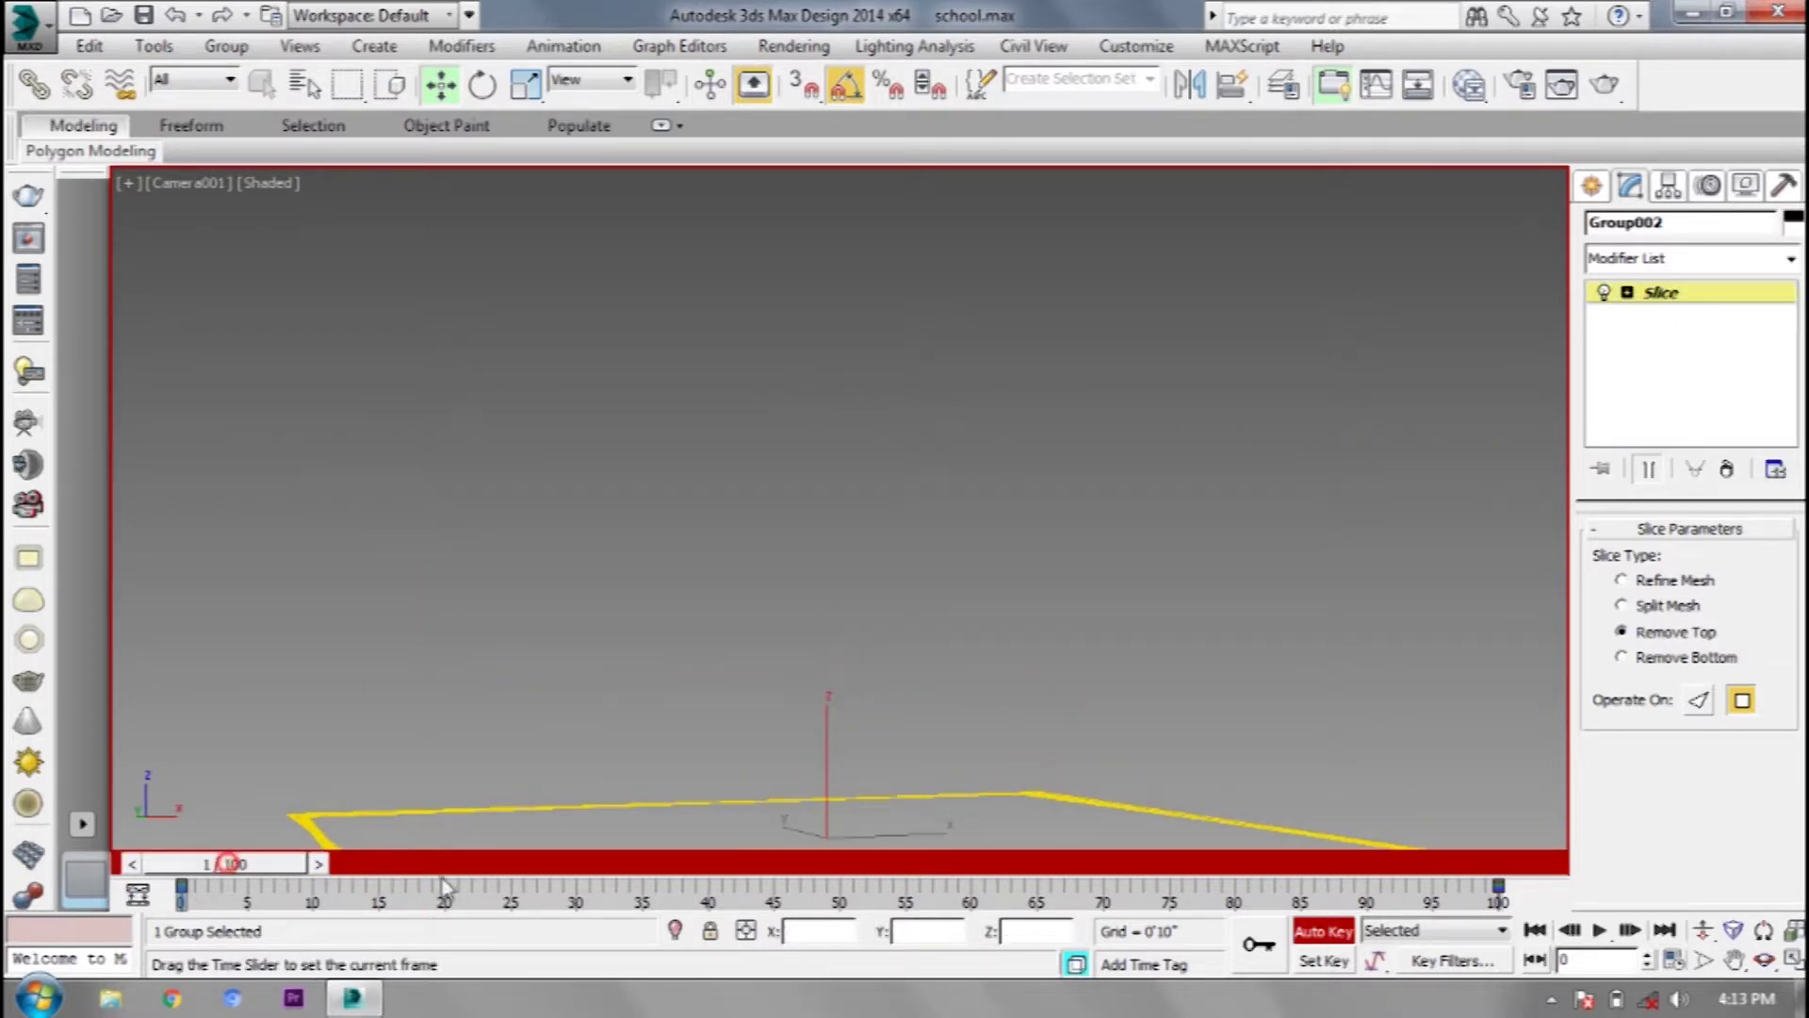
pyautogui.moveTo(826, 736); pyautogui.dragTo(895, 4)
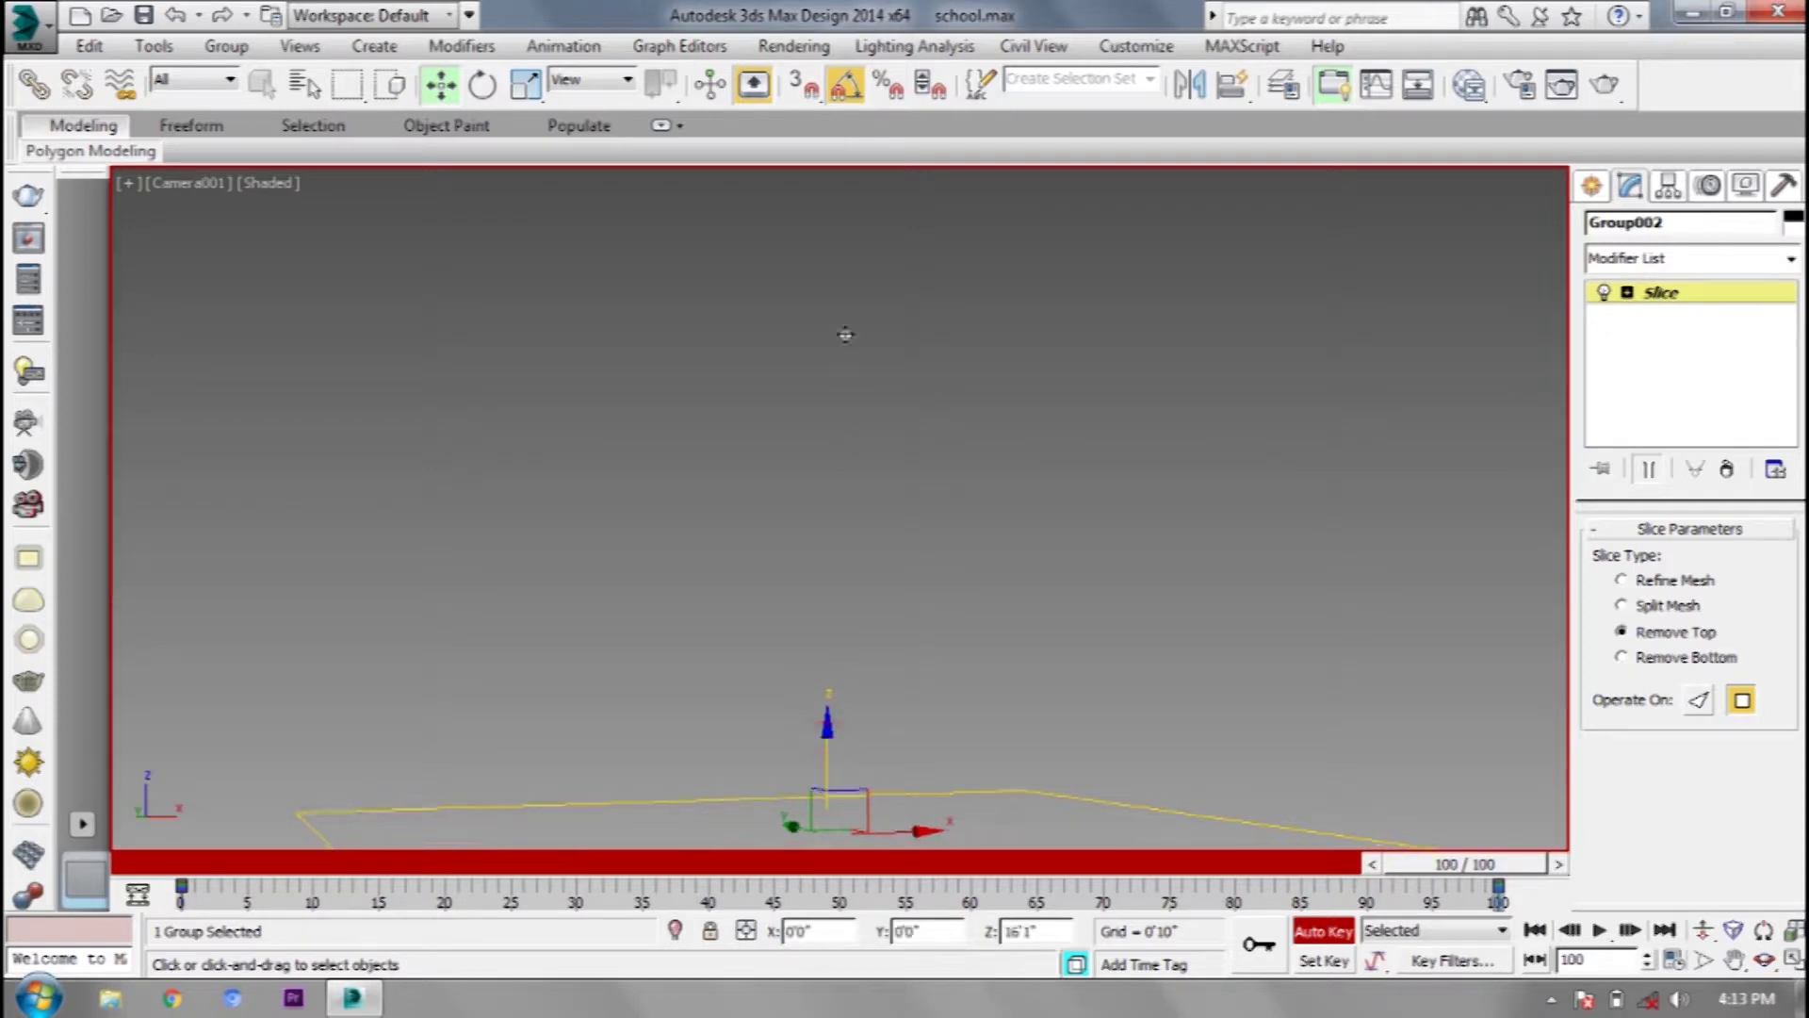
pyautogui.moveTo(895, 5)
pyautogui.mouseDown()
pyautogui.moveTo(875, 795)
pyautogui.moveTo(858, 95)
pyautogui.mouseUp()
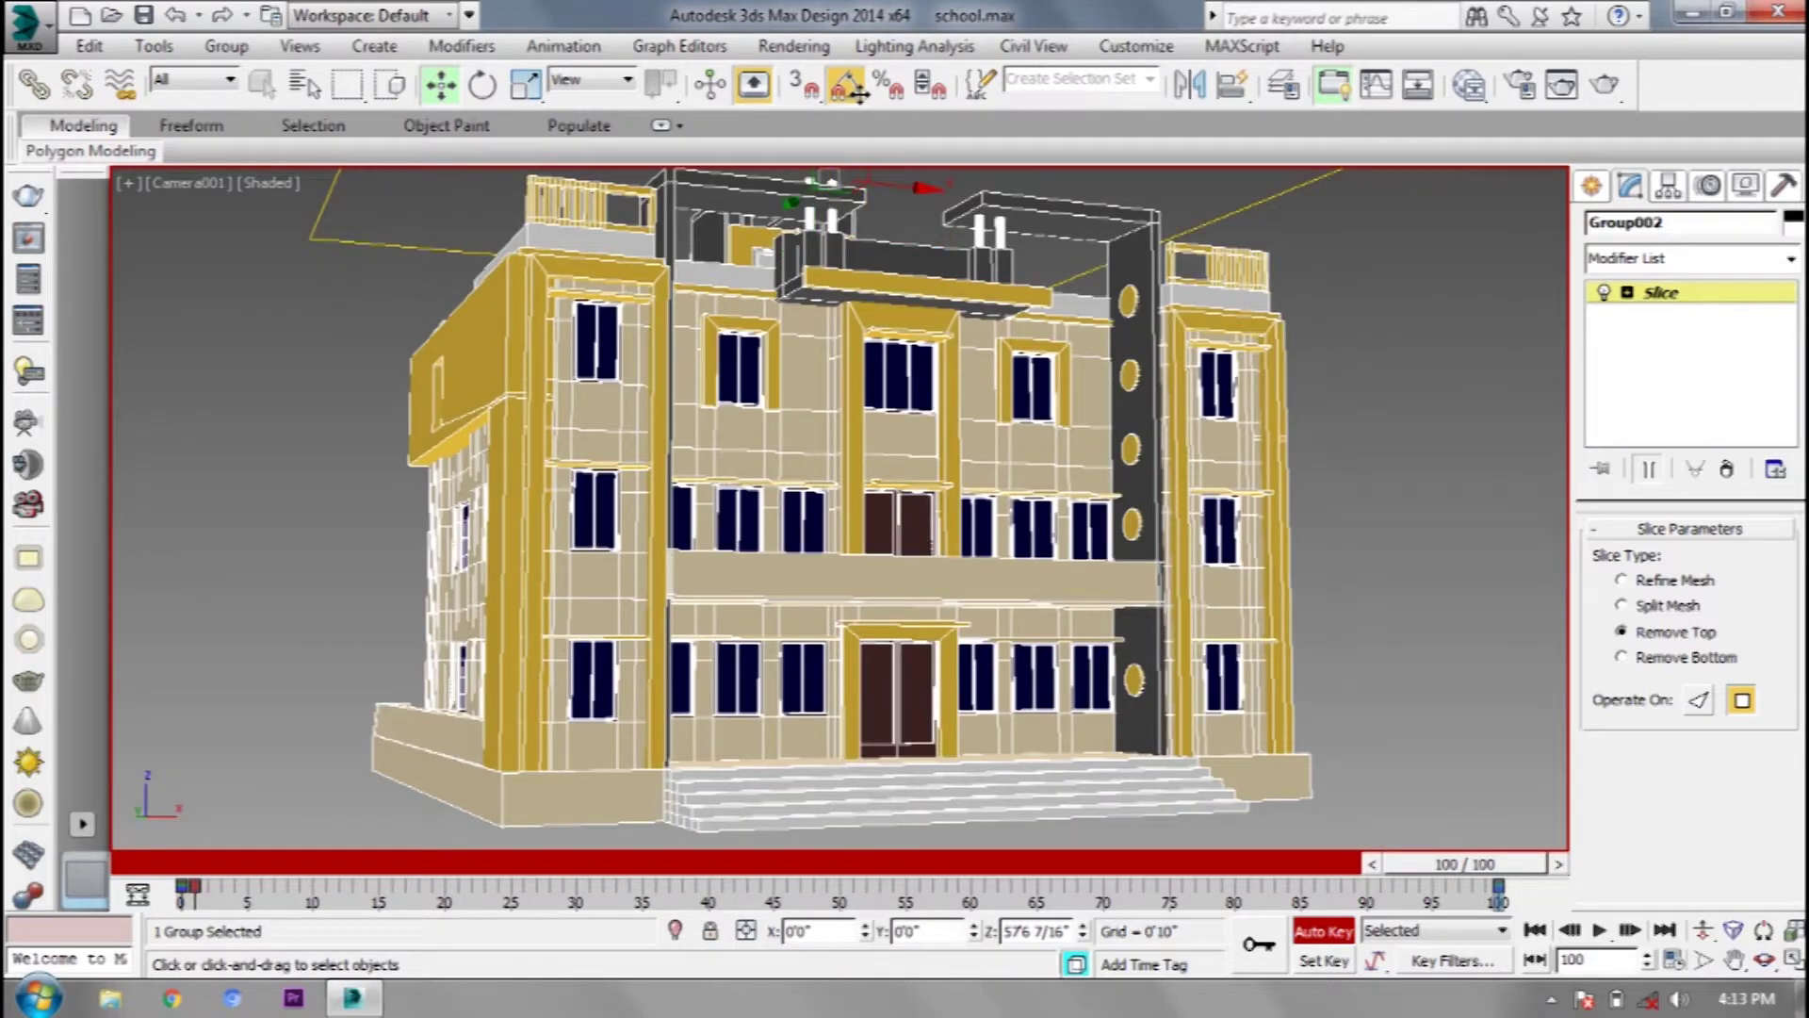
pyautogui.moveTo(852, 89); pyautogui.dragTo(905, 124)
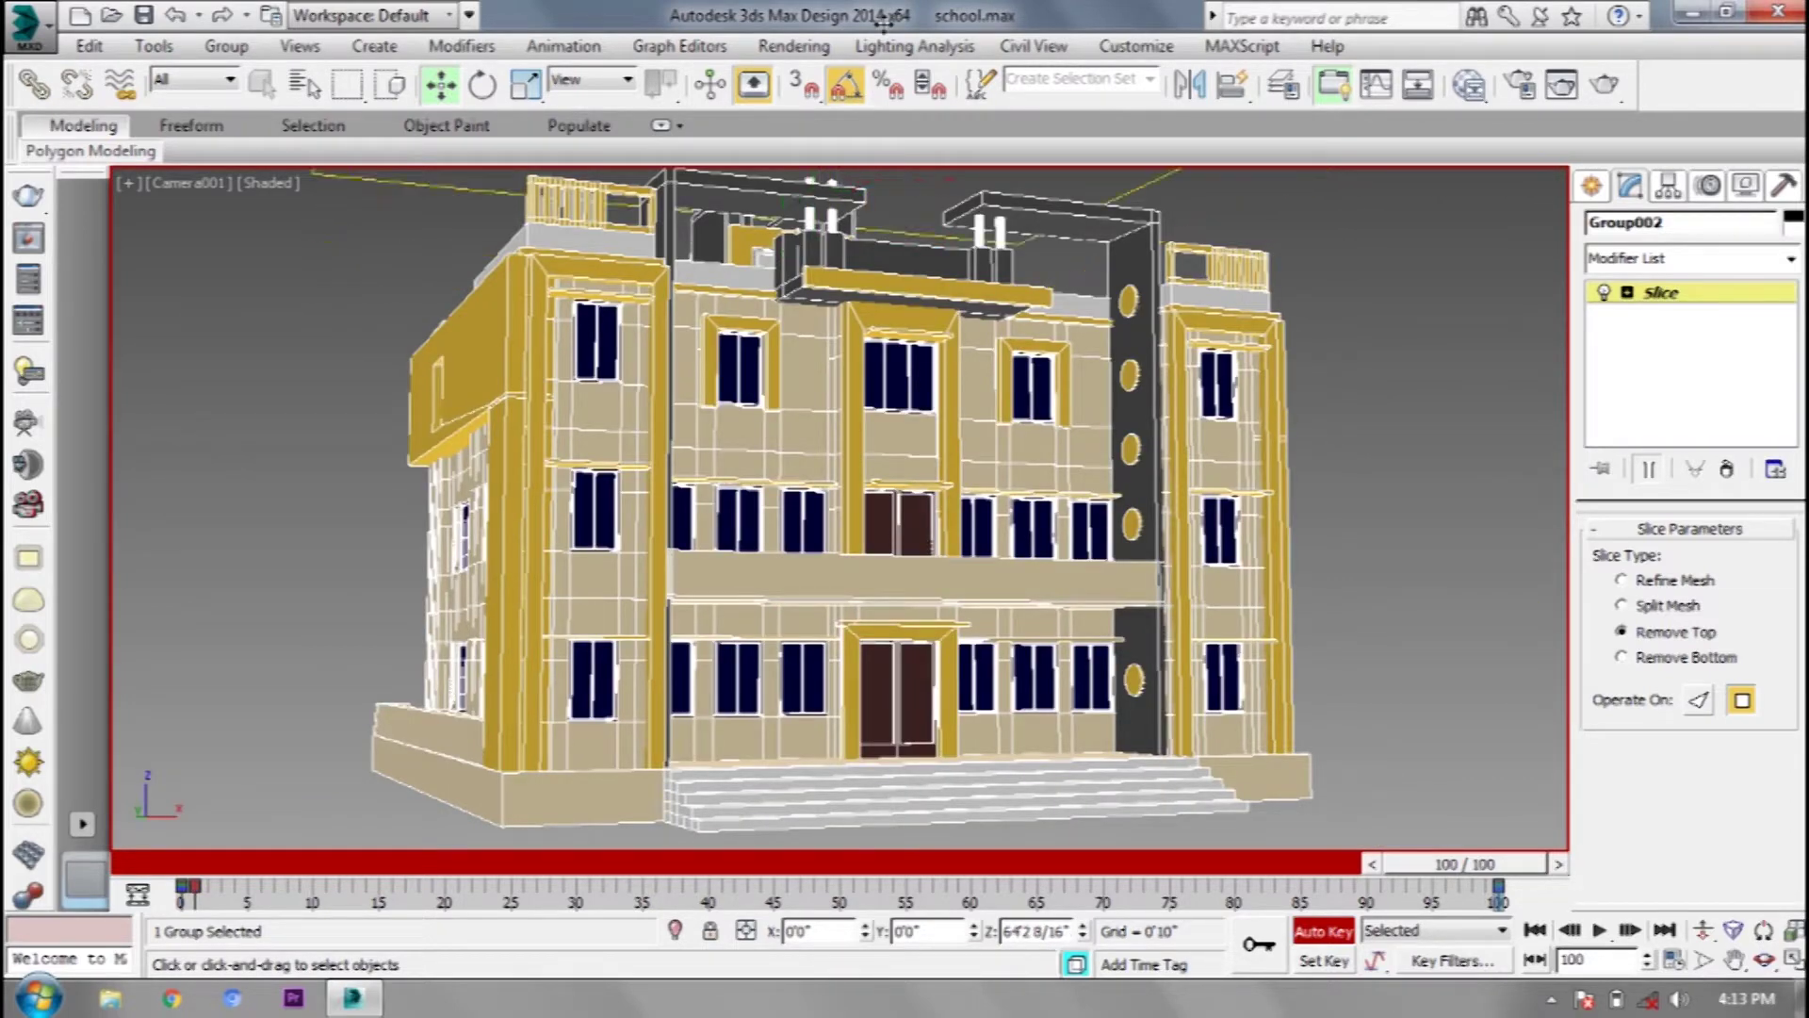
pyautogui.moveTo(1459, 863)
pyautogui.mouseDown()
pyautogui.moveTo(693, 848)
pyautogui.moveTo(537, 867)
pyautogui.moveTo(1593, 783)
pyautogui.mouseUp()
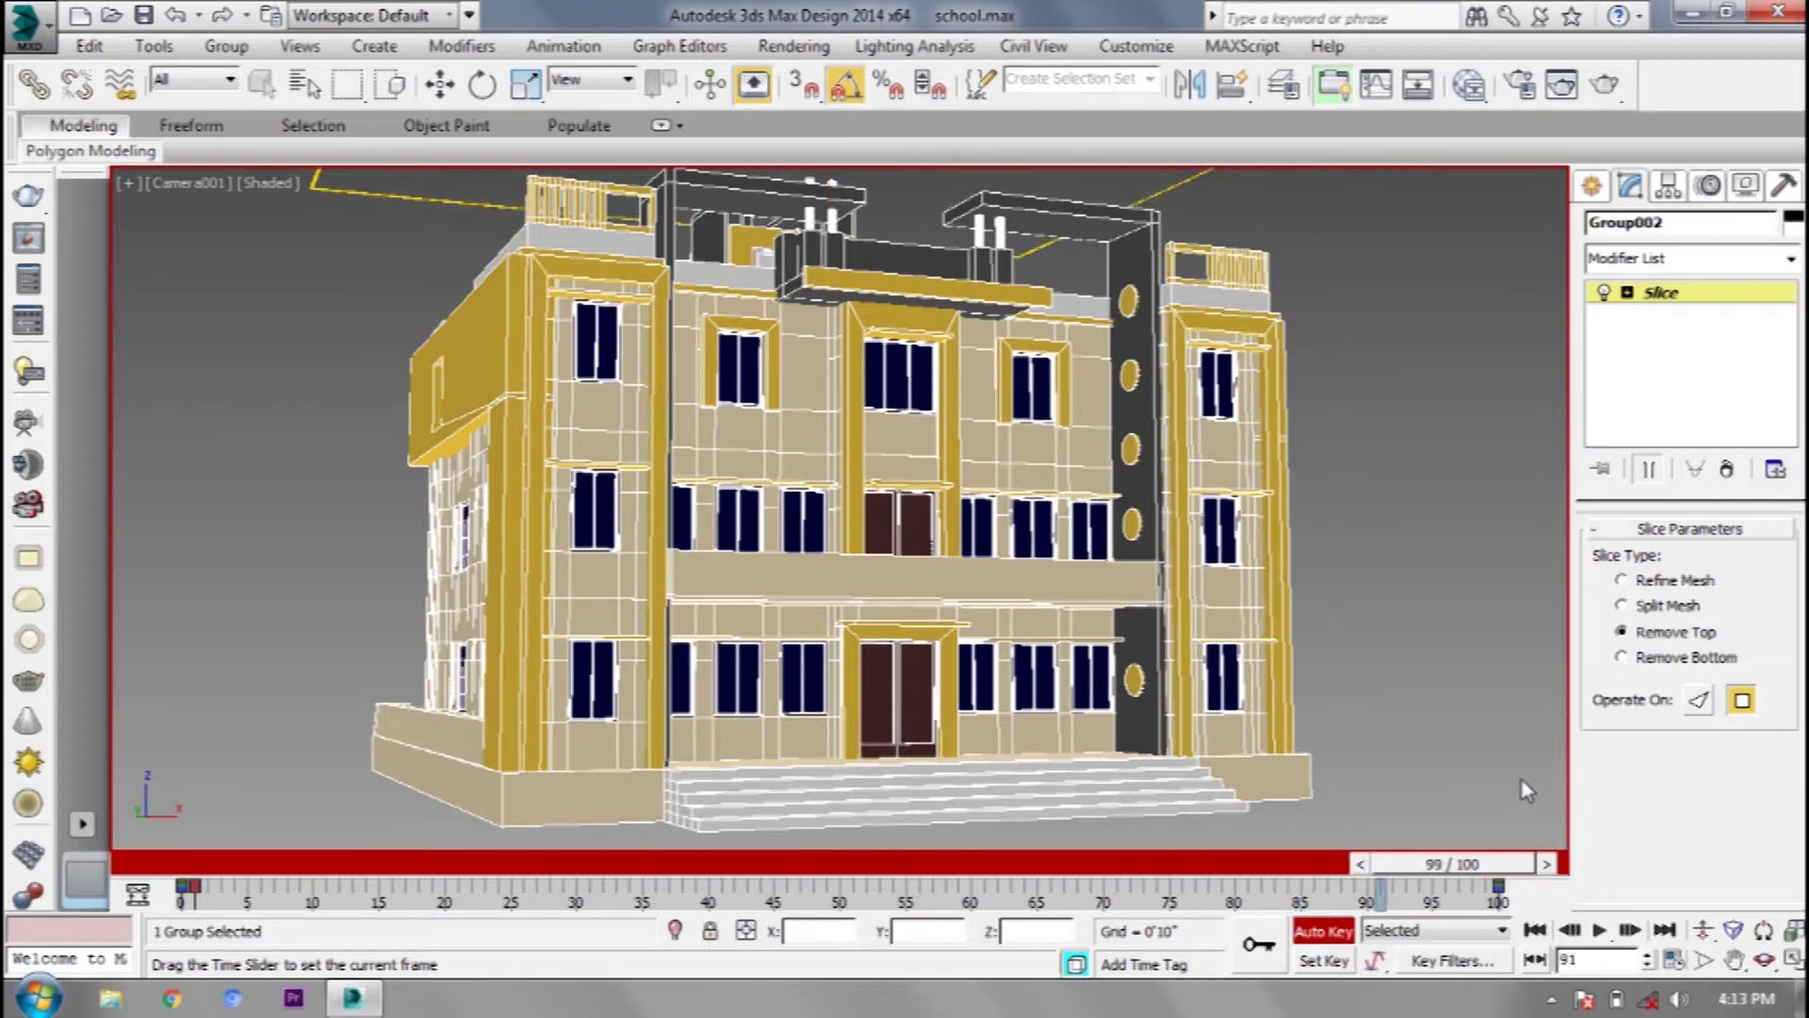